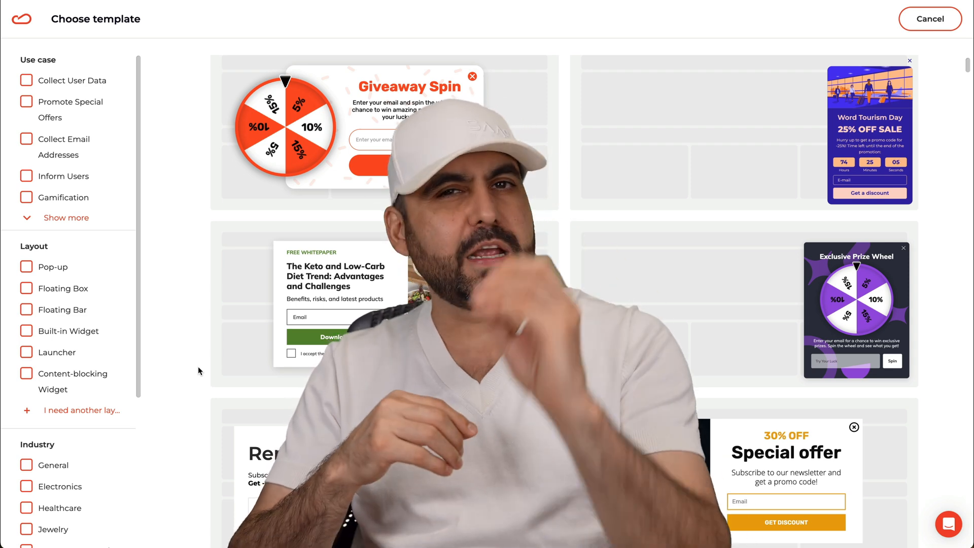
scroll(199, 366, down, 5)
scroll(197, 366, down, 5)
scroll(199, 366, down, 5)
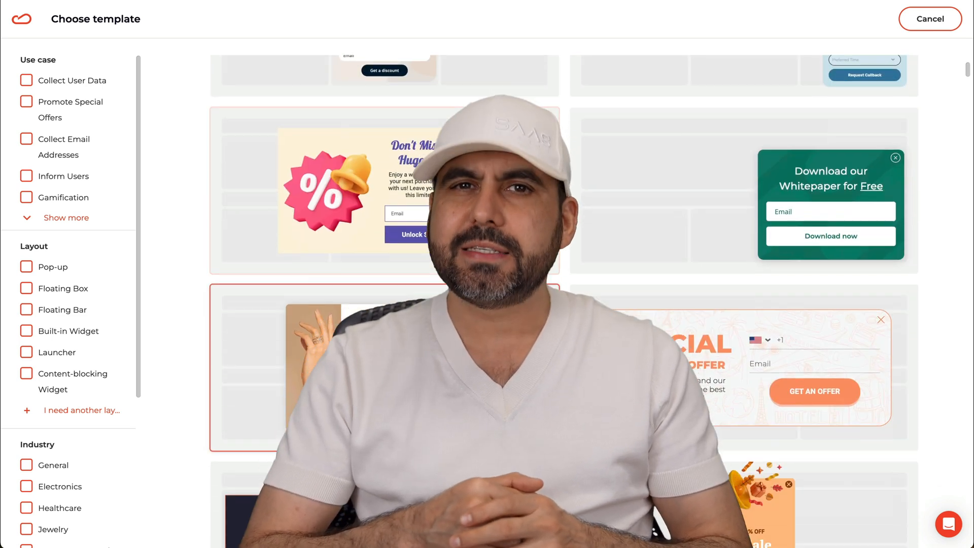
scroll(487, 275, down, 5)
scroll(488, 274, down, 3)
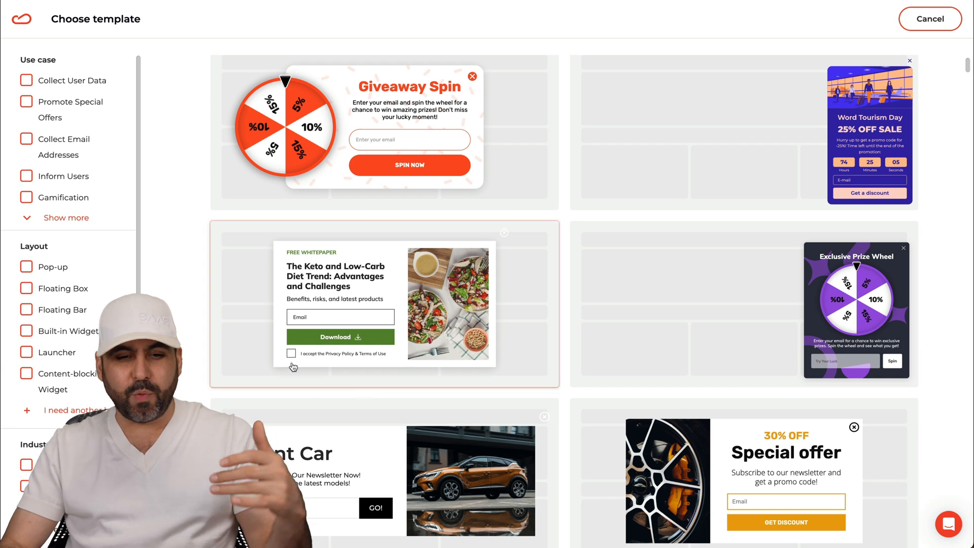
scroll(293, 367, down, 5)
scroll(294, 367, down, 5)
scroll(293, 367, down, 5)
scroll(367, 390, down, 4)
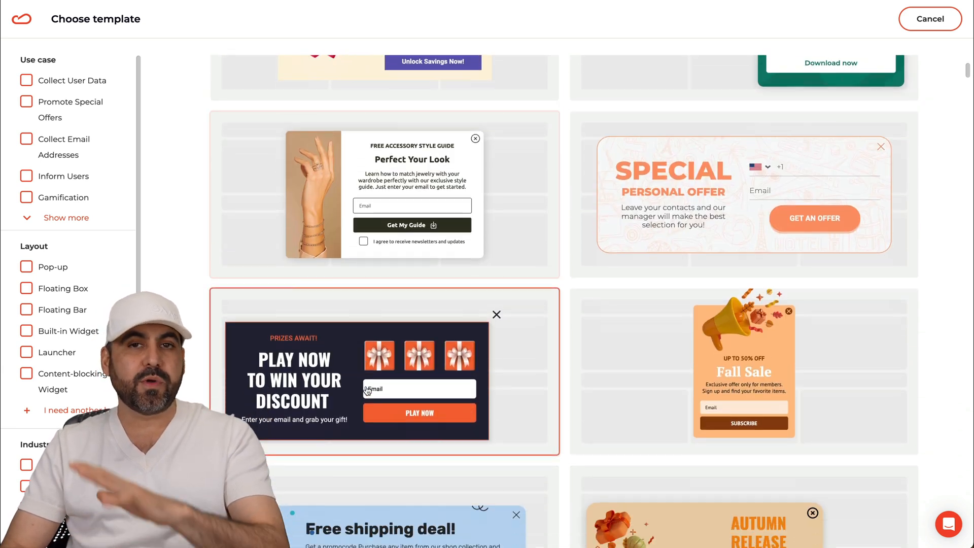
scroll(368, 390, down, 1)
scroll(367, 391, down, 4)
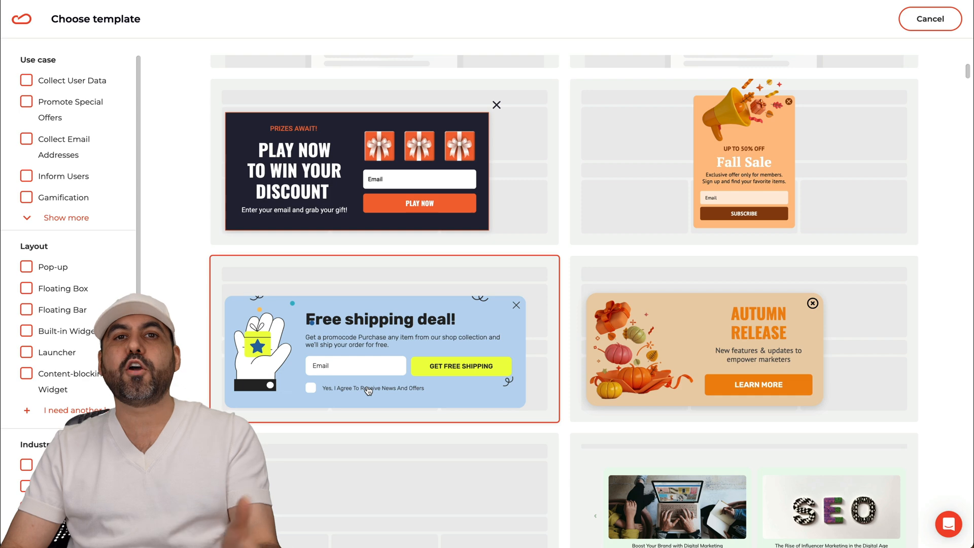
scroll(367, 390, up, 3)
scroll(367, 390, down, 8)
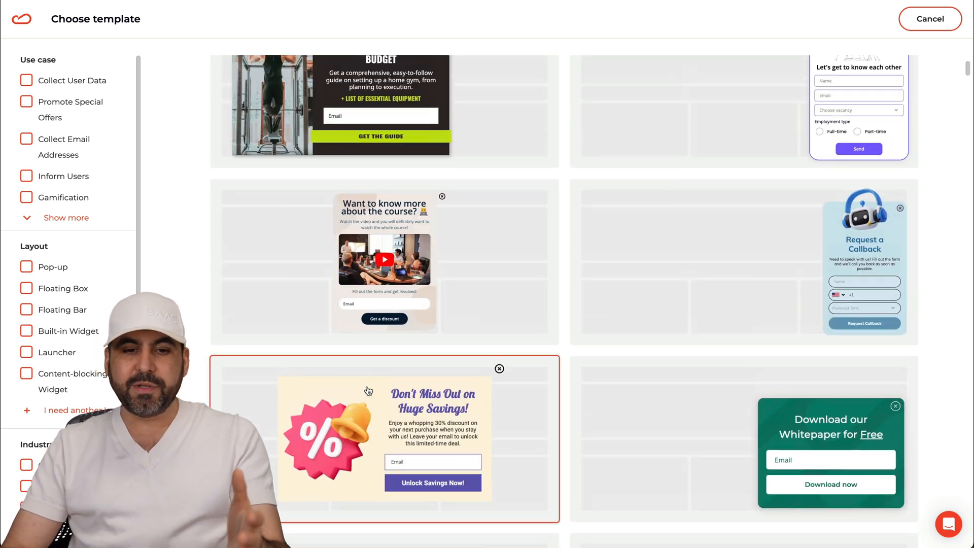
scroll(367, 390, up, 3)
scroll(367, 390, up, 4)
scroll(367, 390, up, 3)
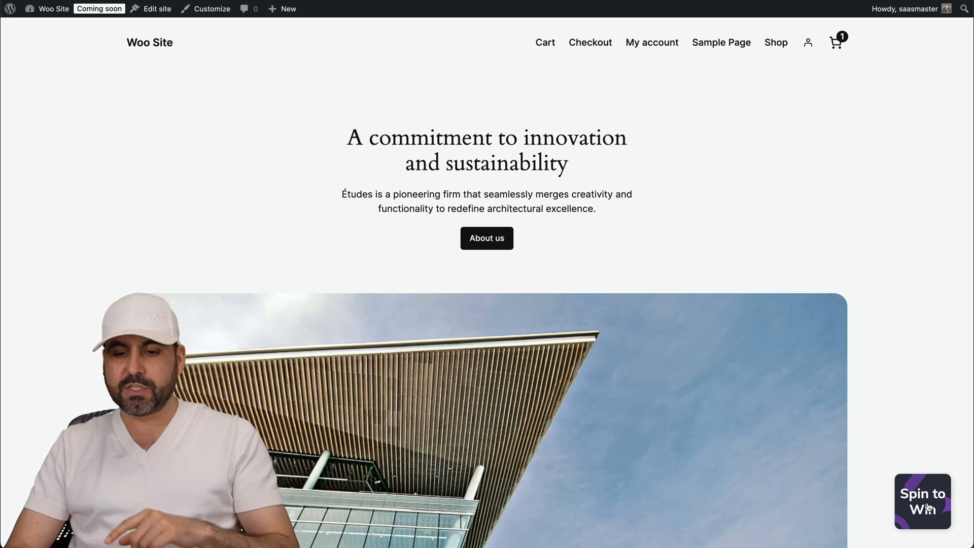
Step: Spin the site's Spin to Win wheel and copy the won PROMO_05 code
click(929, 507)
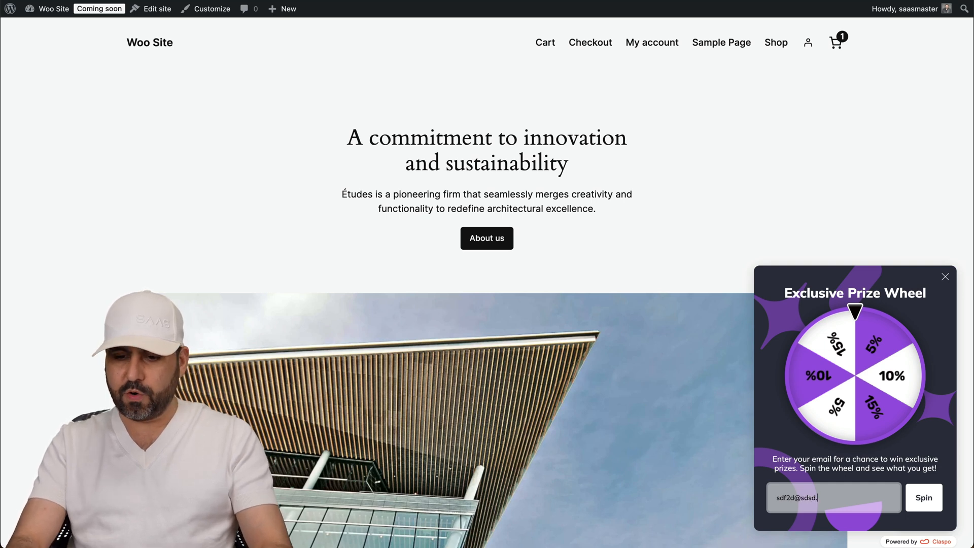
click(923, 497)
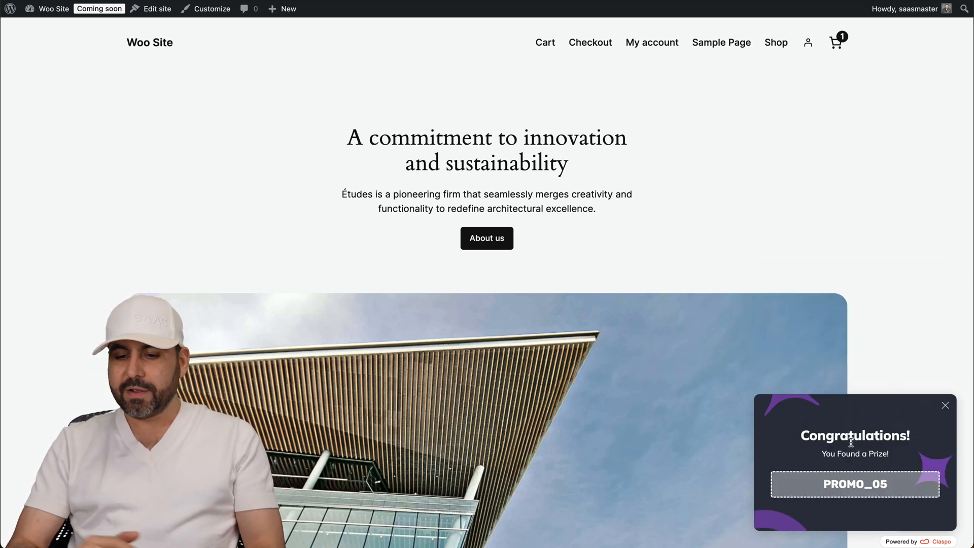
click(866, 480)
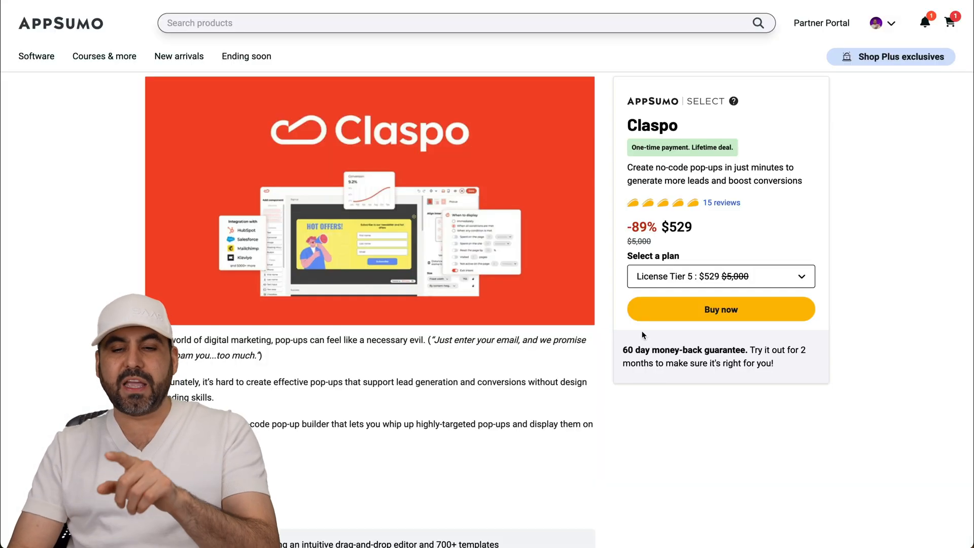
Step: Switch the Claspo deal to the $49 License Tier 1 plan and review its pageviews-per-month limit
click(671, 276)
click(671, 294)
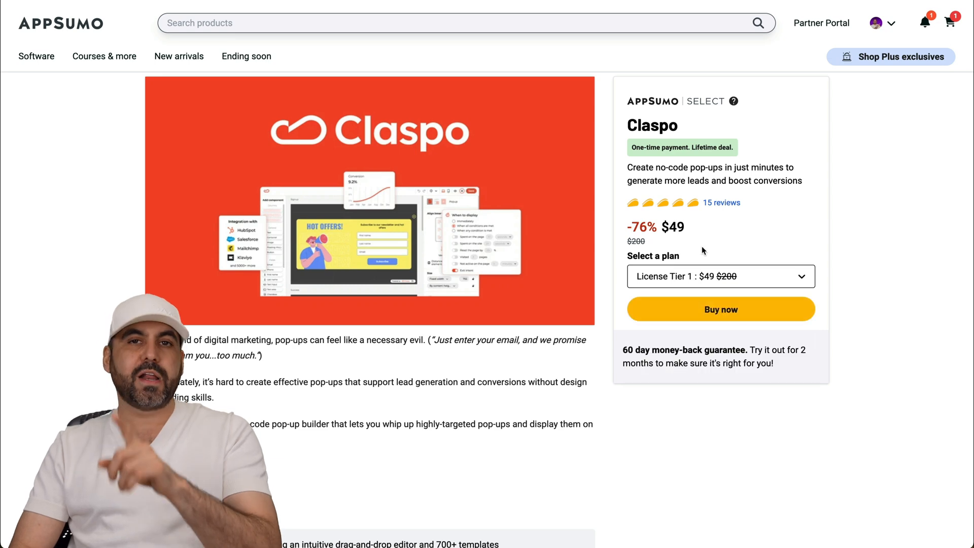
scroll(662, 480, down, 8)
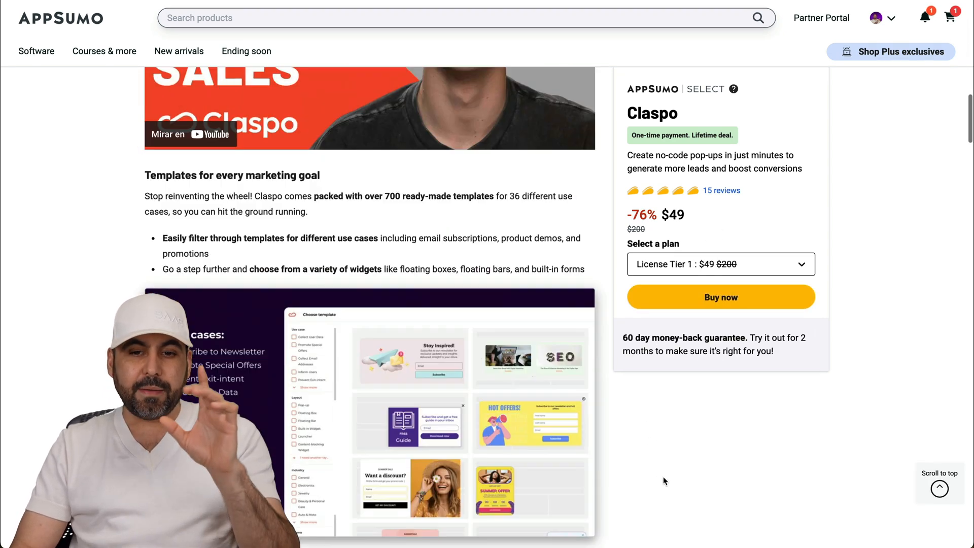
scroll(663, 480, down, 8)
scroll(662, 481, down, 8)
scroll(663, 480, down, 8)
scroll(663, 480, up, 5)
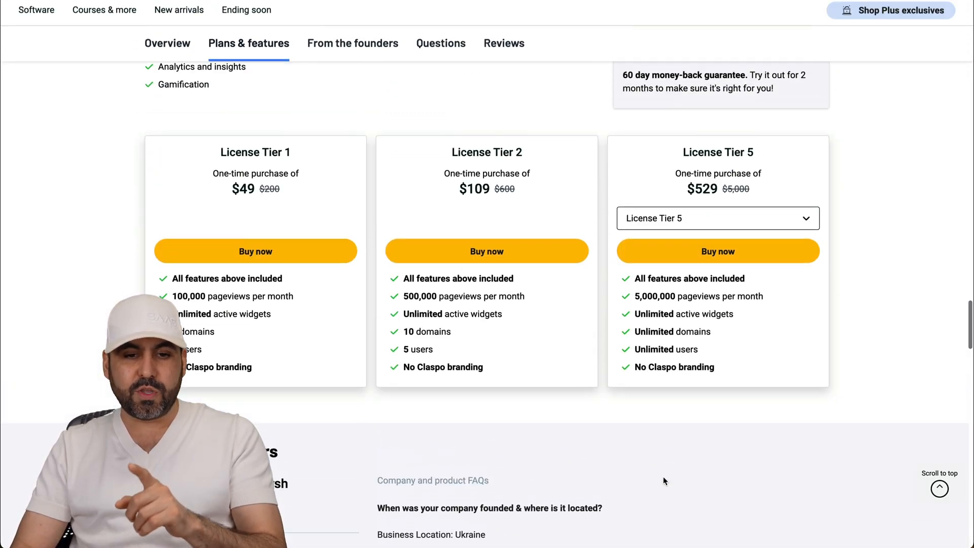
scroll(663, 481, up, 3)
scroll(663, 481, down, 3)
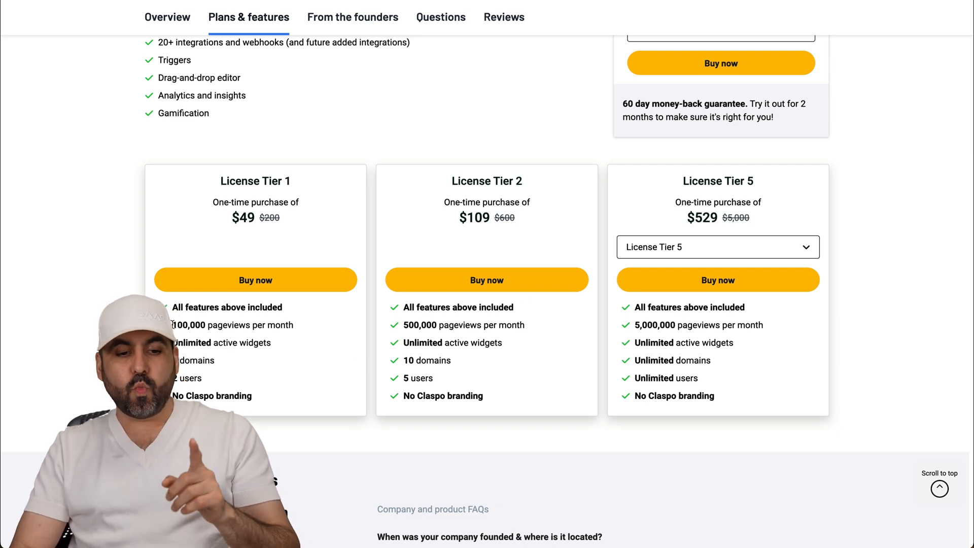
drag(173, 325, 285, 324)
click(301, 323)
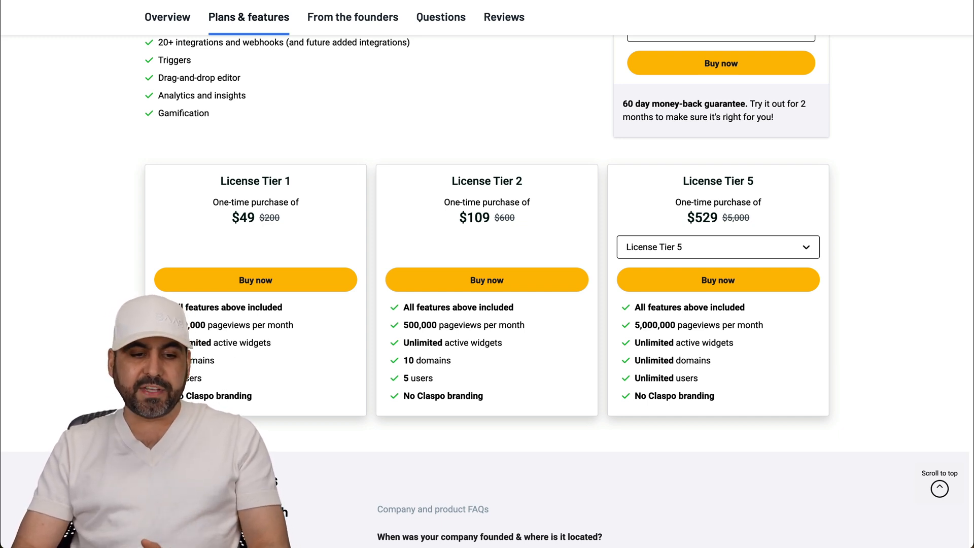
drag(183, 325, 271, 325)
click(298, 326)
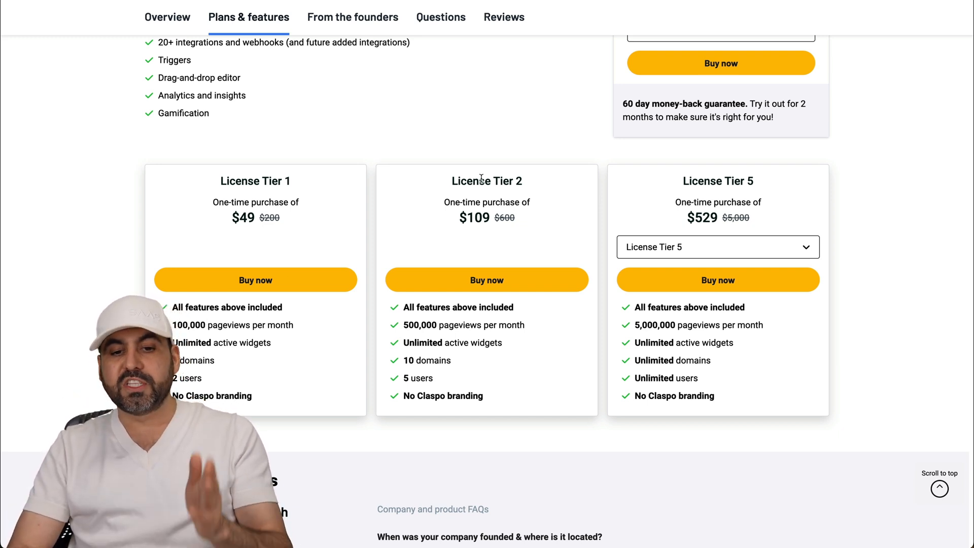
Step: Compare the higher tiers, previewing License Tier 3 before returning to License Tier 5
click(682, 249)
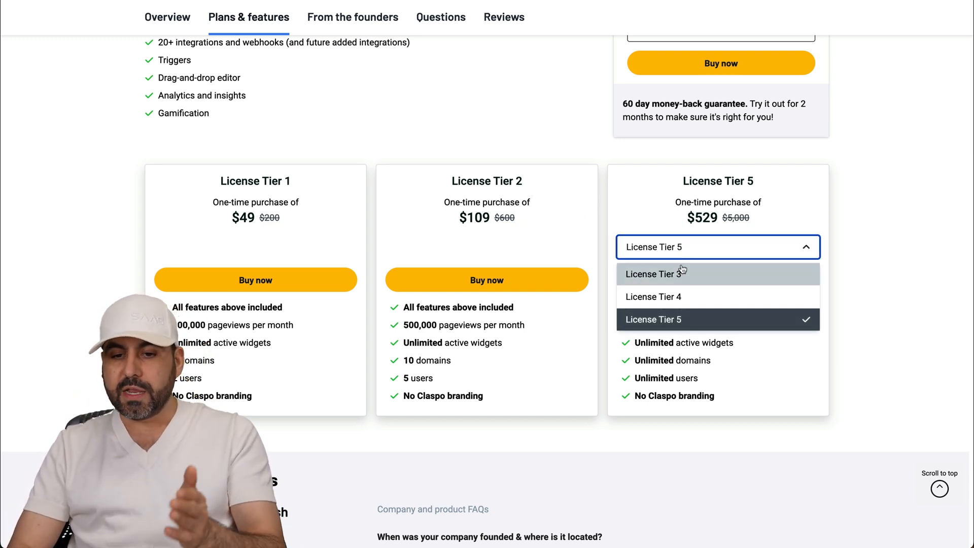
click(677, 272)
click(683, 246)
click(675, 317)
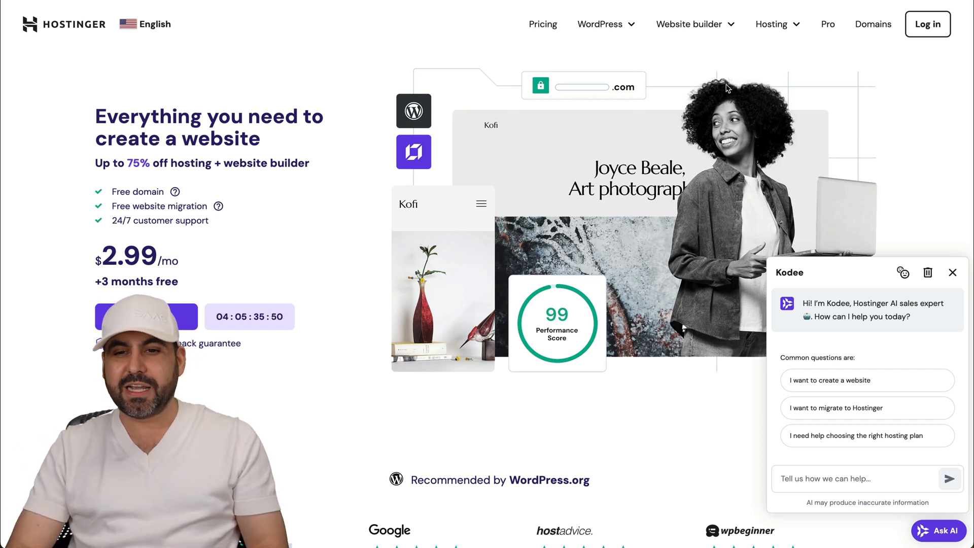
Step: Choose the Business web hosting plan, adding a 48-month term at $3.99/month to the cart
mouse_move(777, 24)
click(746, 59)
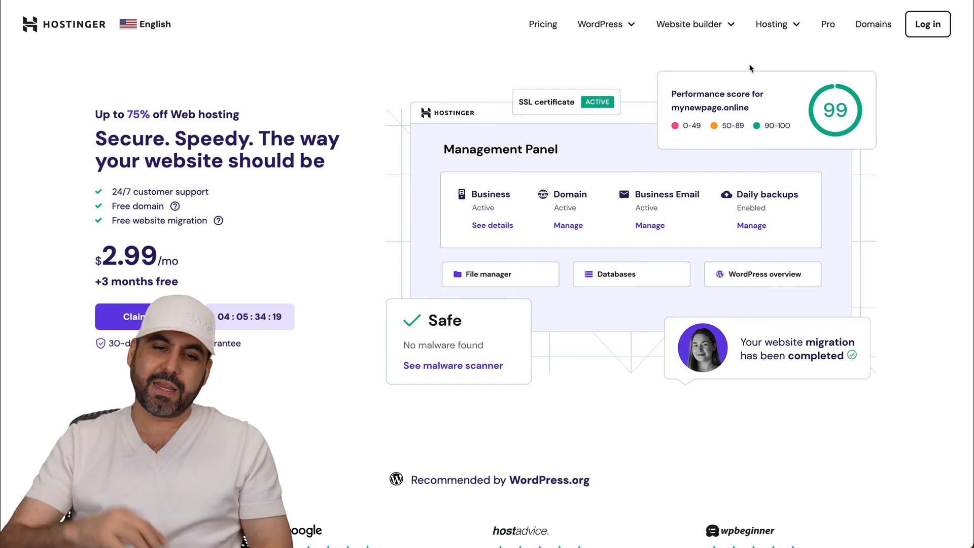
scroll(531, 414, down, 3)
scroll(532, 415, down, 5)
scroll(531, 415, down, 2)
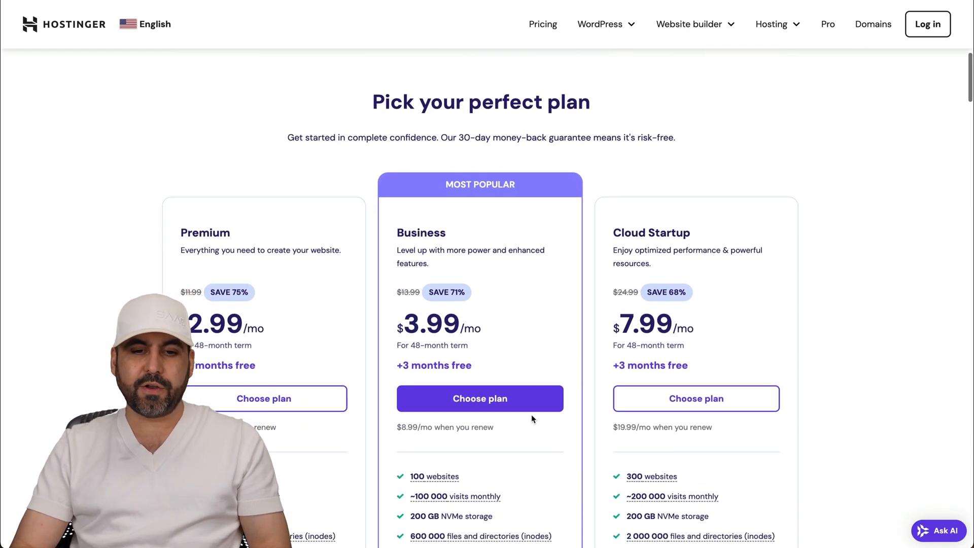
scroll(531, 415, down, 2)
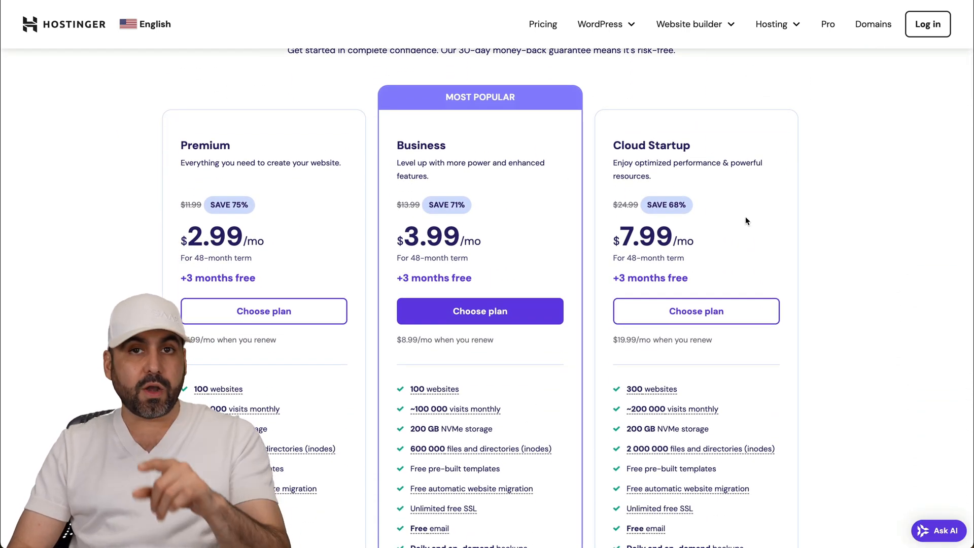
scroll(745, 217, down, 1)
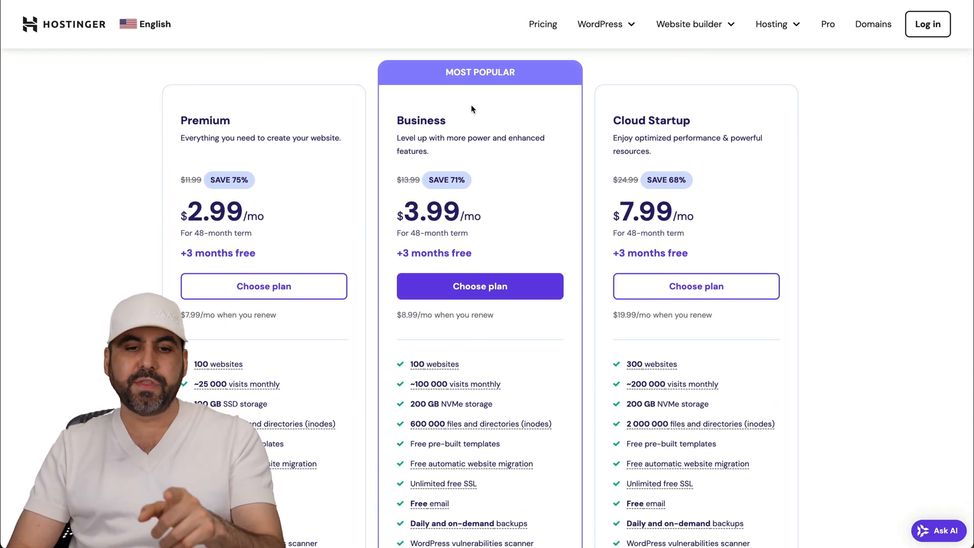
click(480, 288)
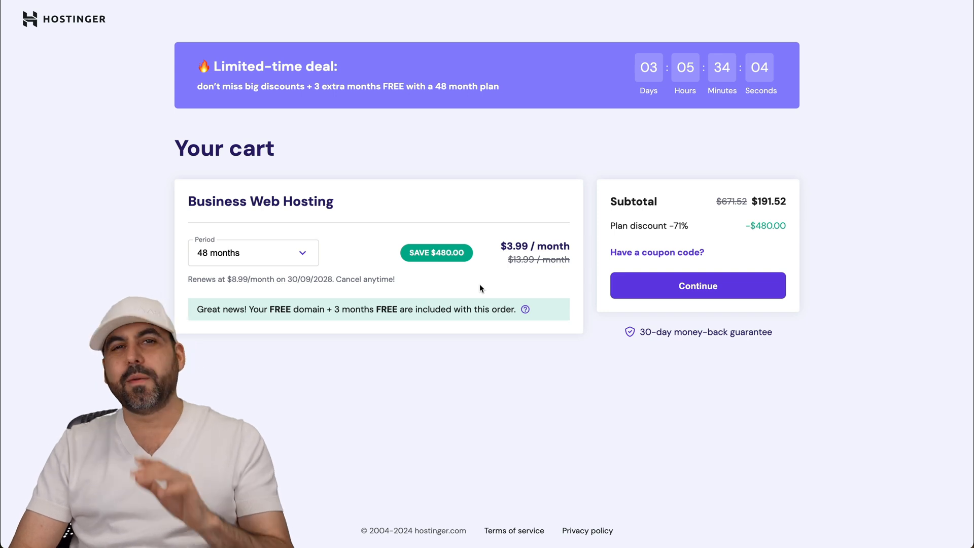
Step: Keep the 48-month period and apply the SAASMASTER coupon, cutting the subtotal to $172.37
click(259, 253)
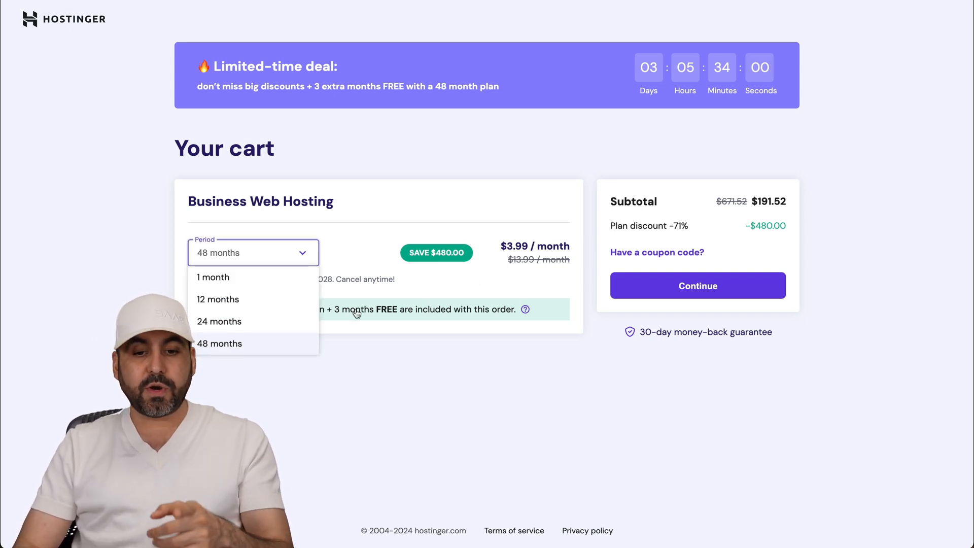
click(550, 284)
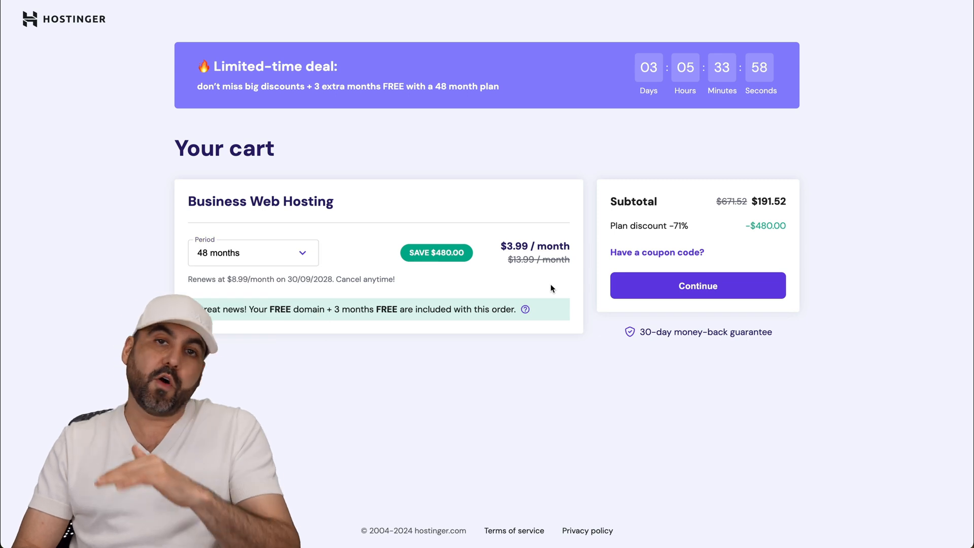
click(687, 255)
click(671, 285)
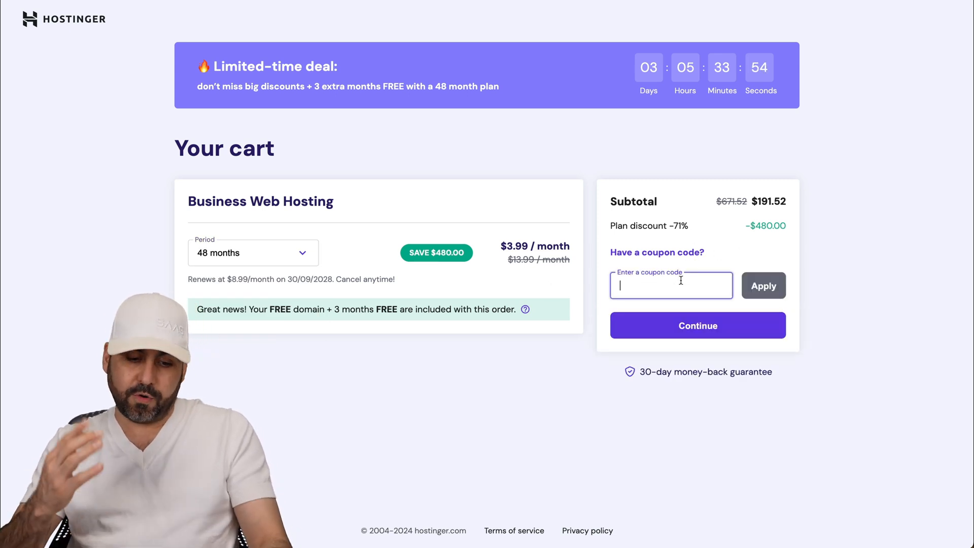
text(SAASMASRER)
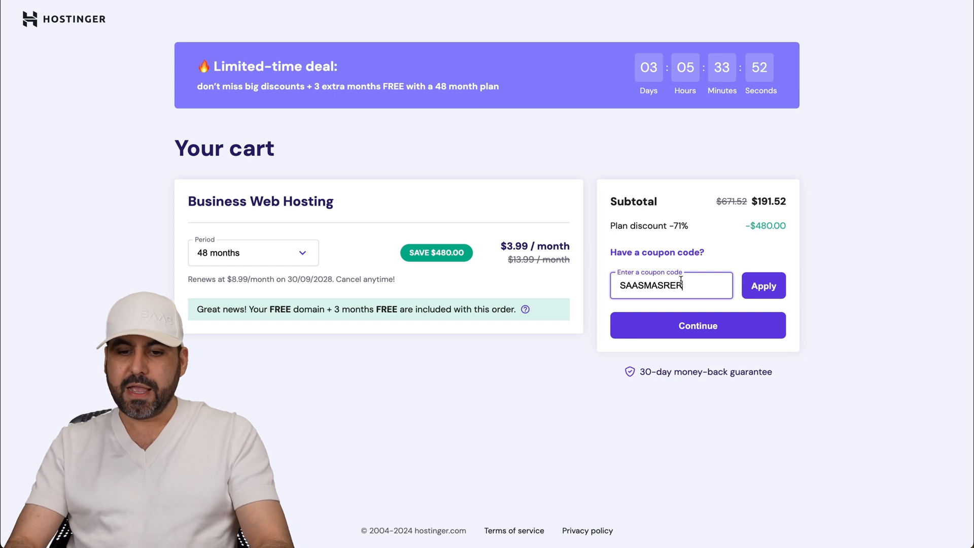
key(Return)
key(BackSpace)
text(T)
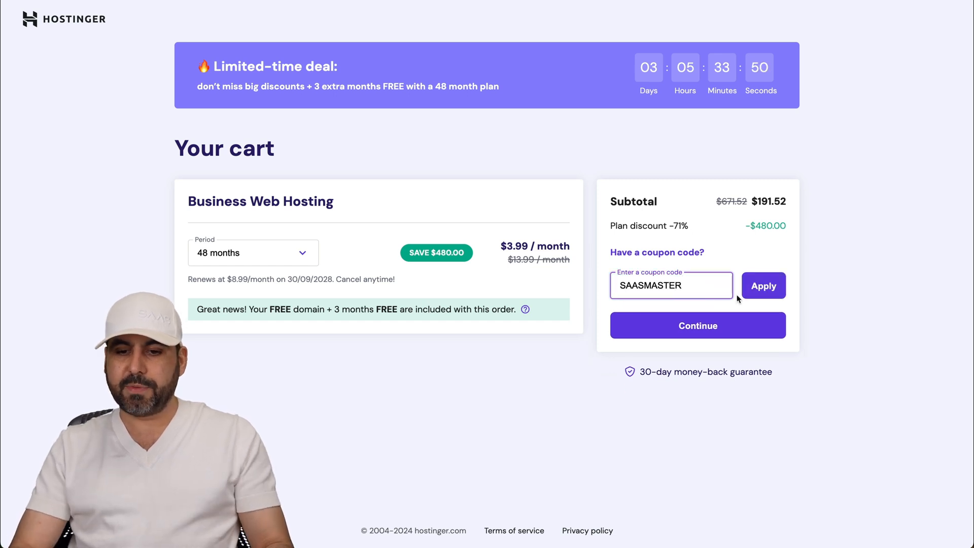
click(760, 289)
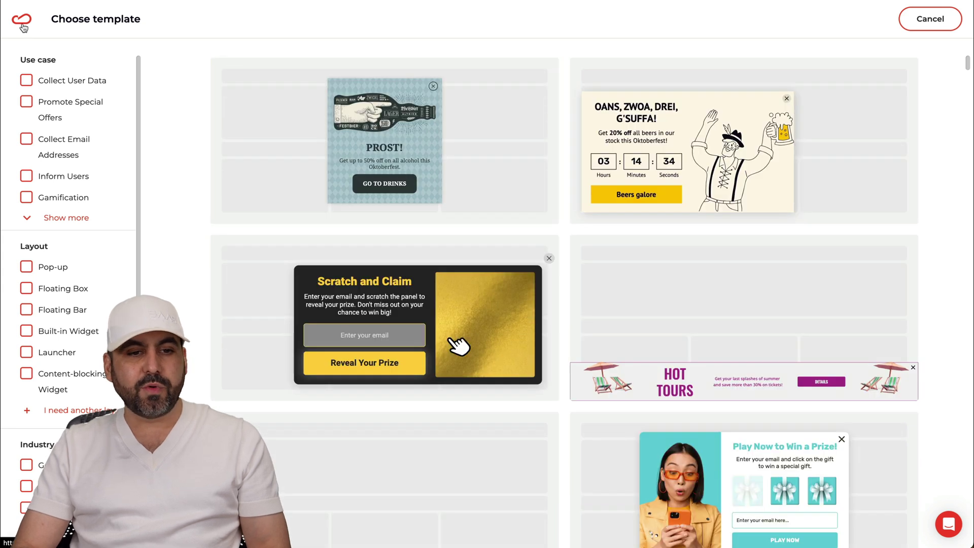
Step: From the widgets dashboard, start a new widget based on the template library
click(24, 27)
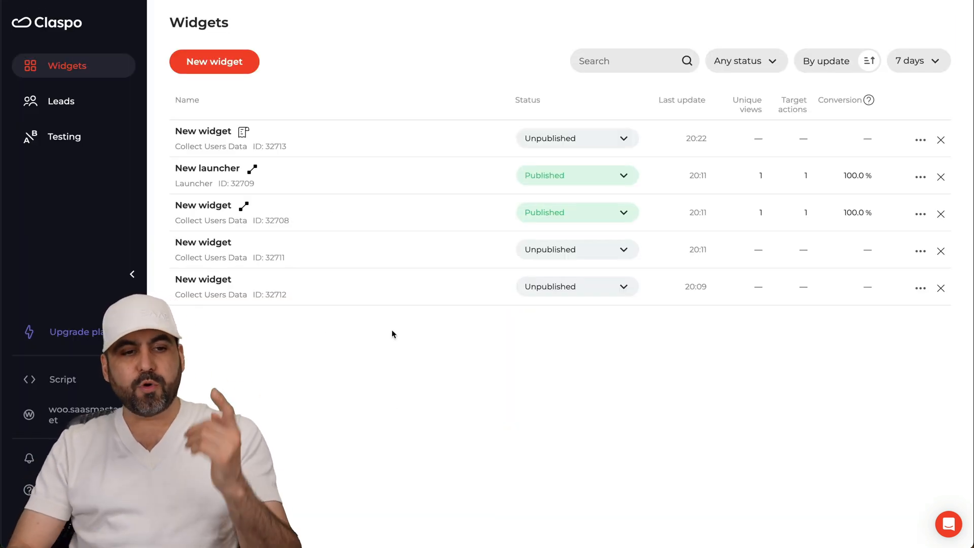
click(237, 68)
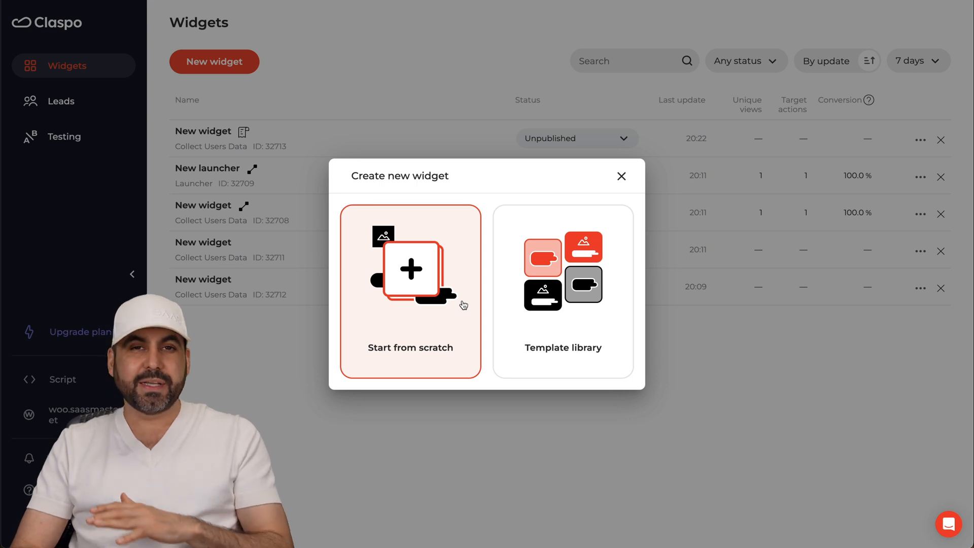
click(563, 289)
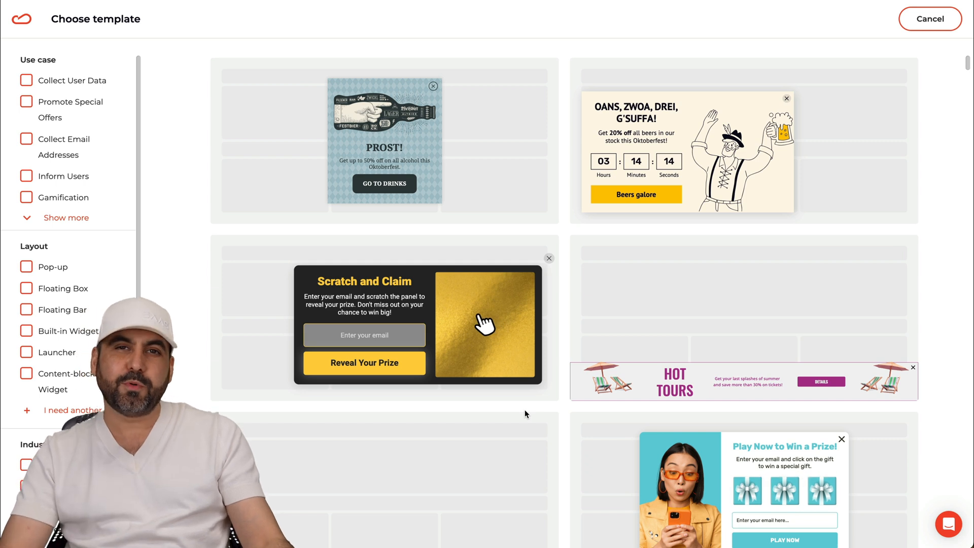
scroll(525, 410, down, 2)
scroll(526, 415, down, 1)
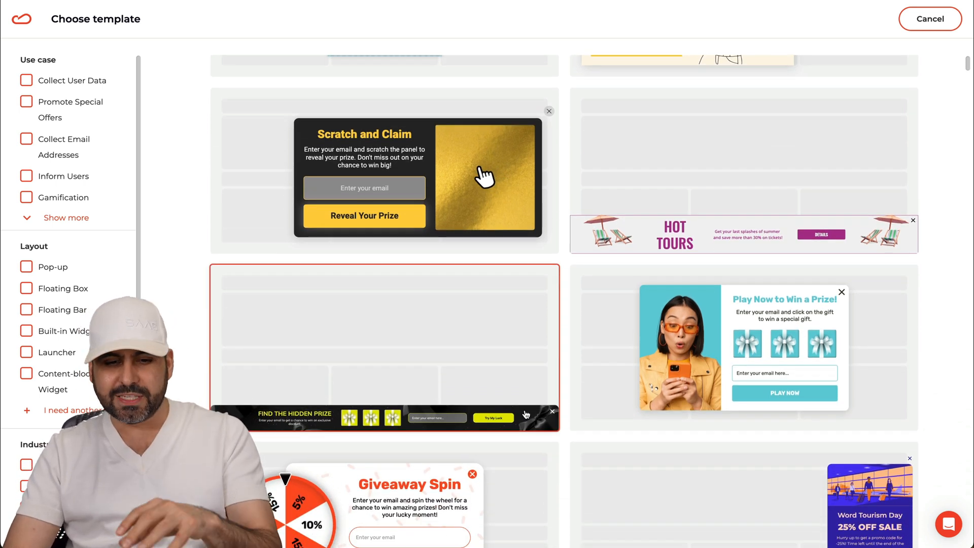
scroll(648, 475, down, 1)
scroll(648, 475, down, 3)
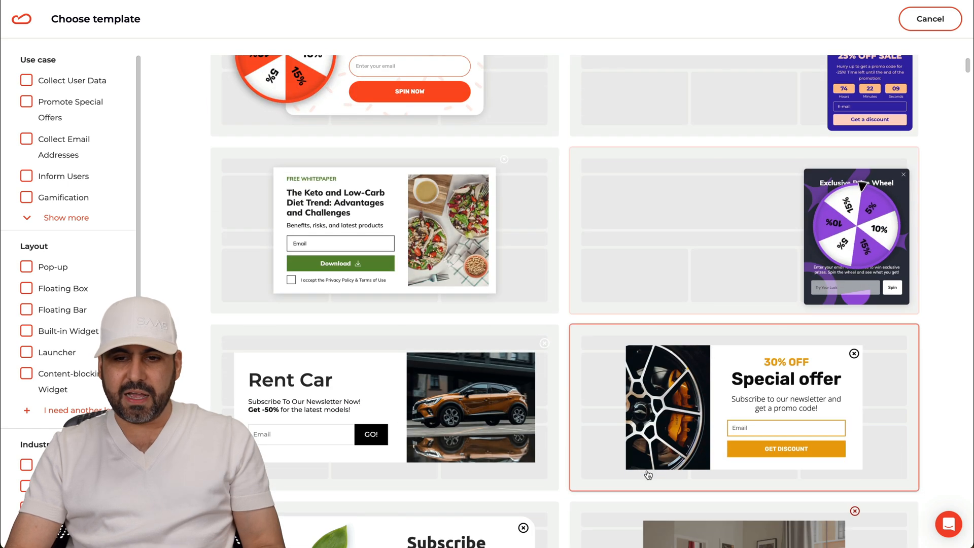
scroll(533, 419, up, 3)
scroll(457, 426, up, 1)
Step: Preview the Giveaway Spin template's Success, Already subscribed and Error screens
click(423, 455)
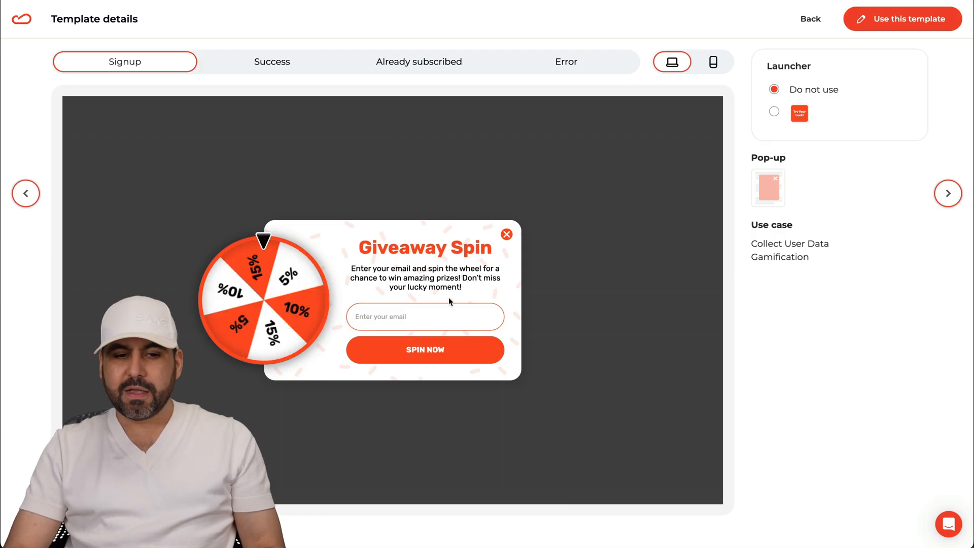
click(272, 61)
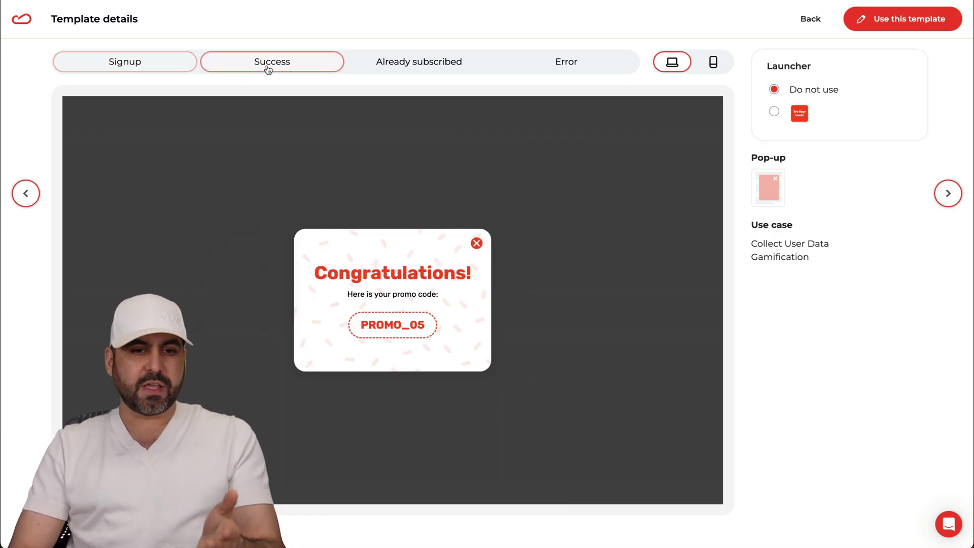
click(425, 64)
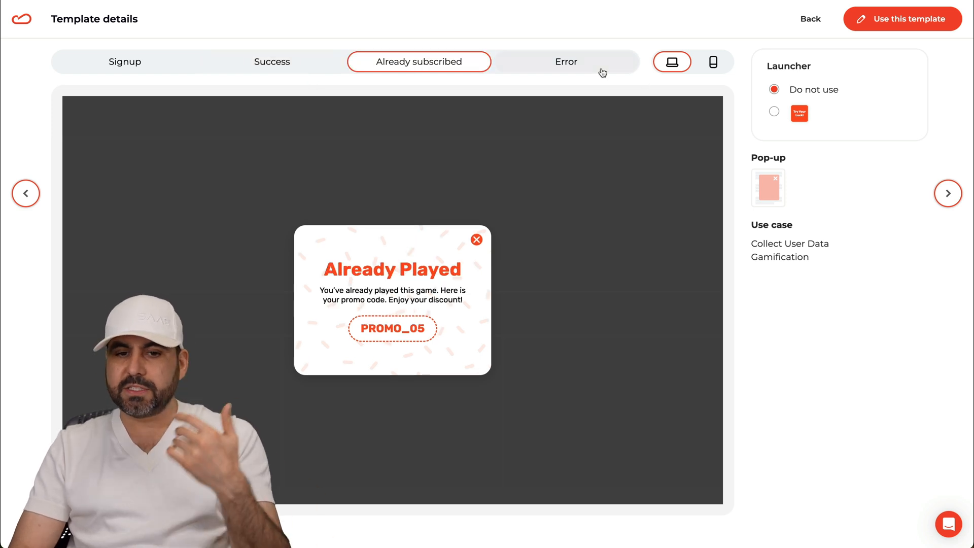
click(570, 67)
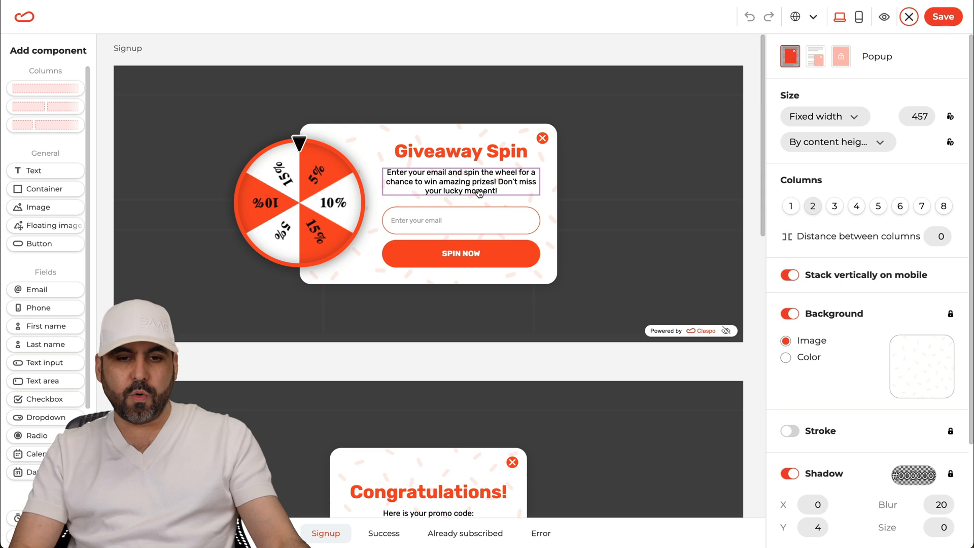
Step: Inspect the popup's description text, spin wheel and email field properties in the editor
click(457, 183)
click(442, 157)
click(449, 220)
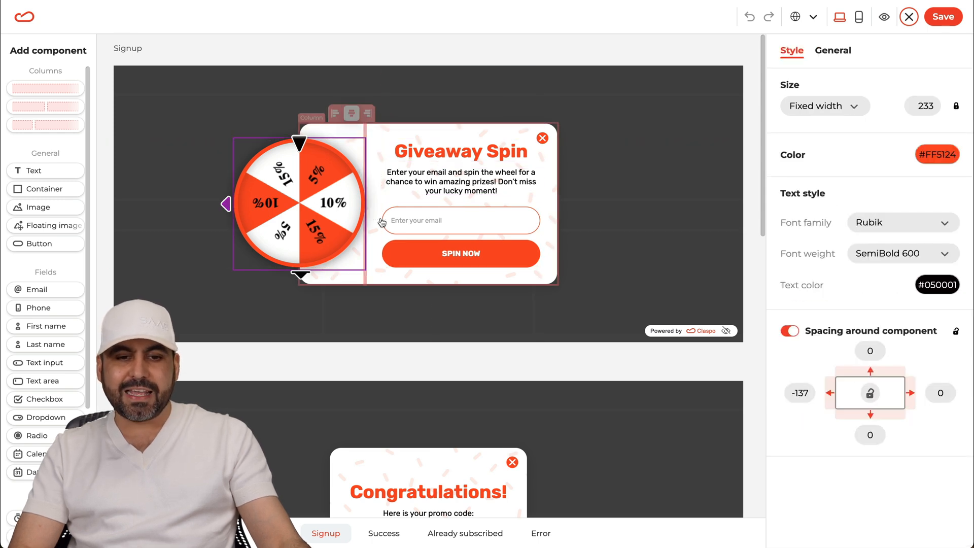
click(450, 249)
click(482, 223)
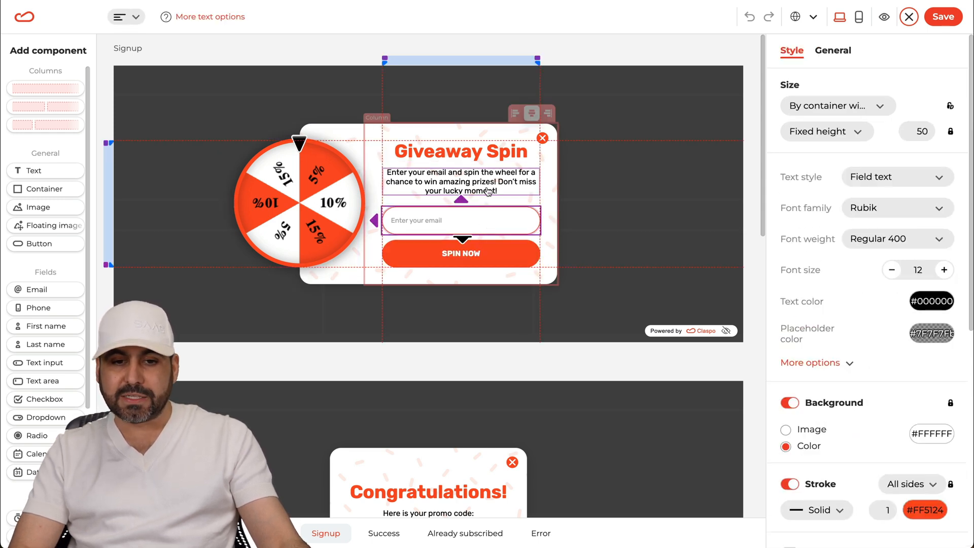
click(487, 186)
click(483, 160)
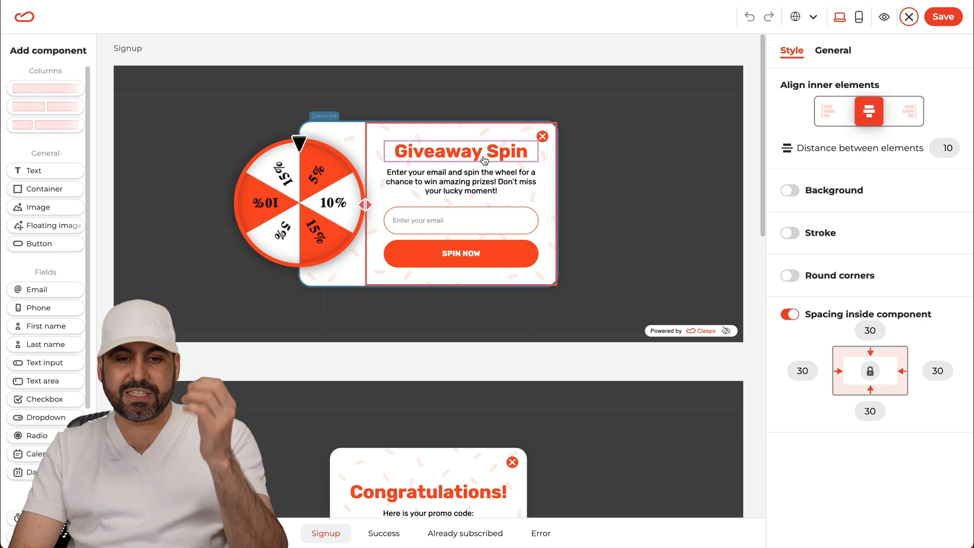
double_click(482, 155)
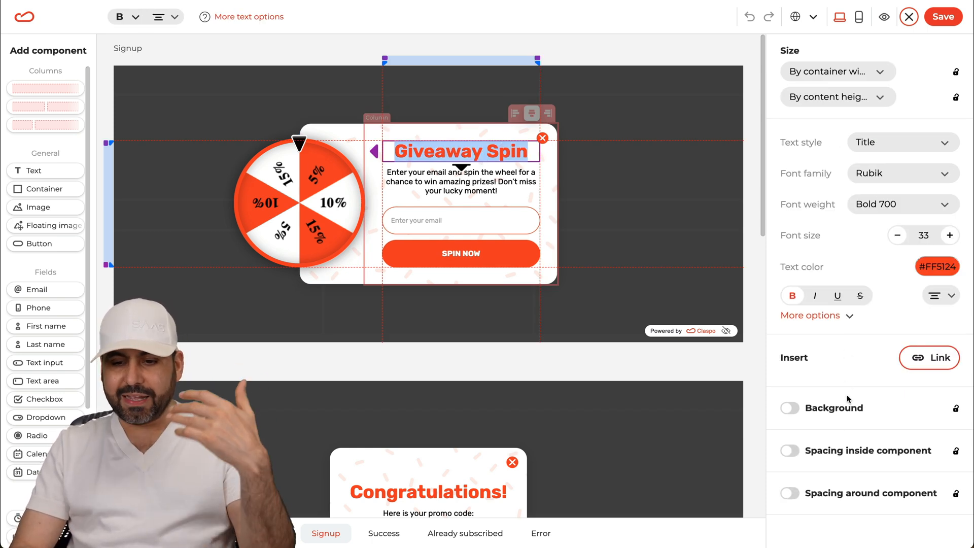
click(553, 192)
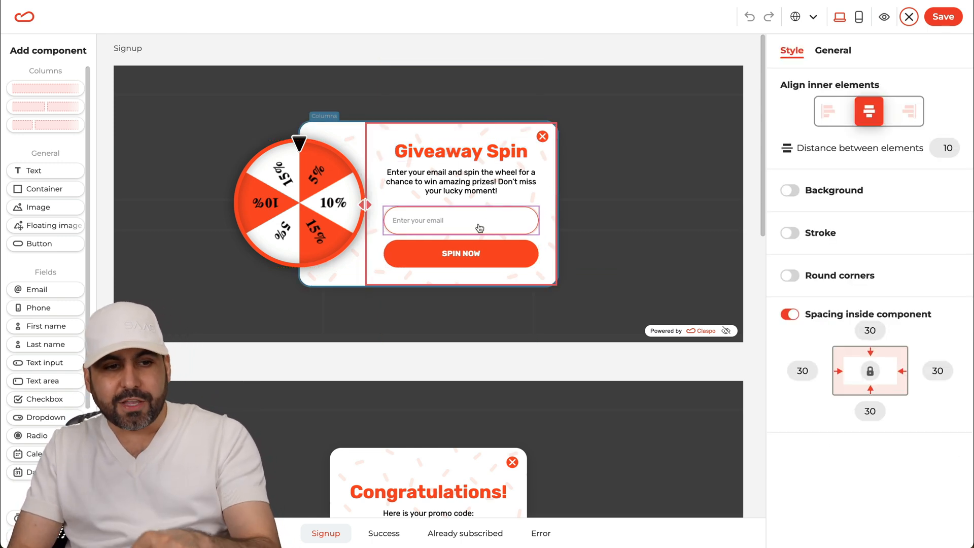
mouse_move(46, 229)
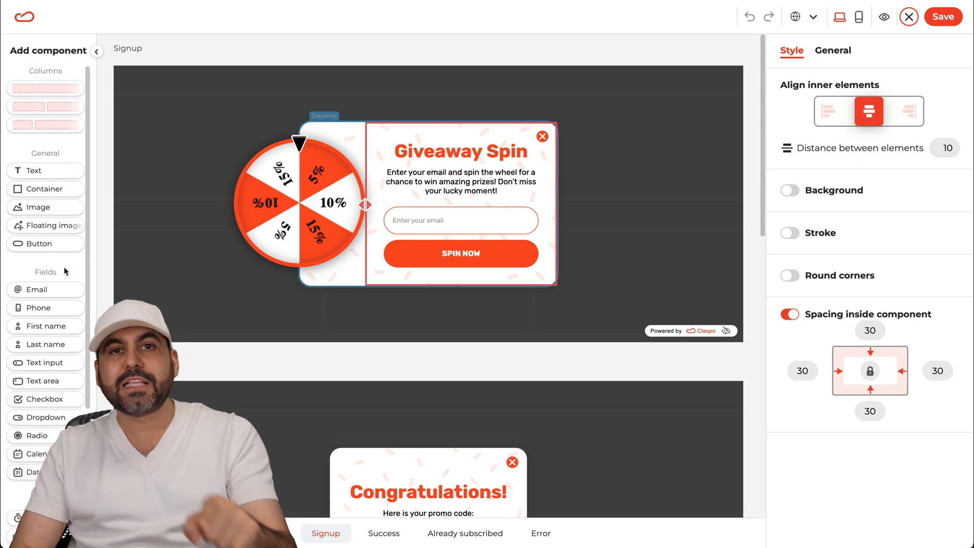
scroll(46, 305, down, 3)
scroll(46, 305, down, 2)
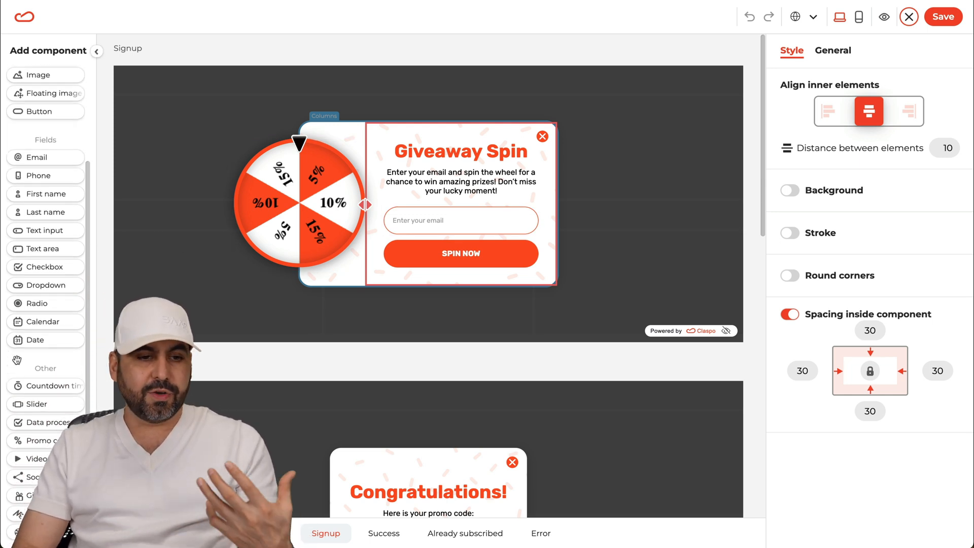
scroll(17, 360, up, 5)
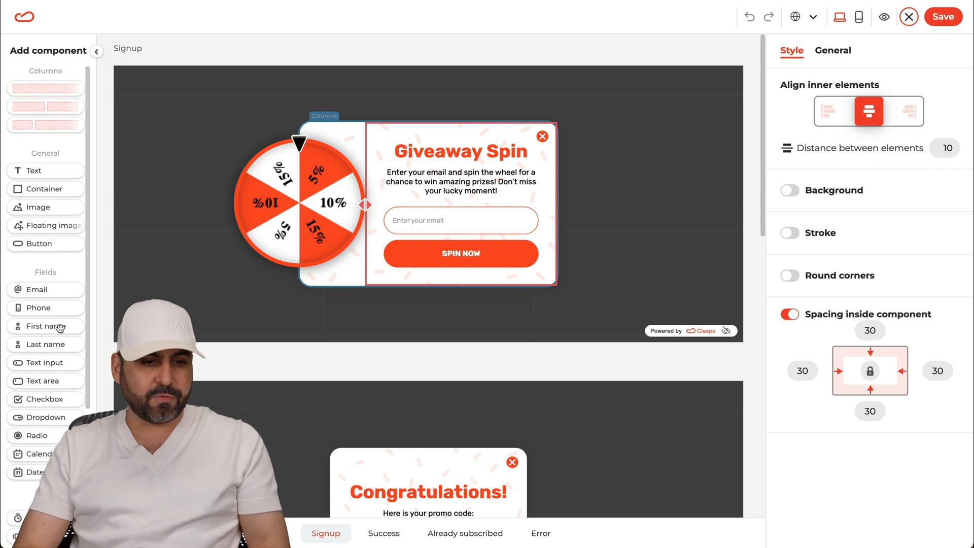
Step: Drag a First name field above the email input, then select the spin wheel
drag(45, 326, 466, 204)
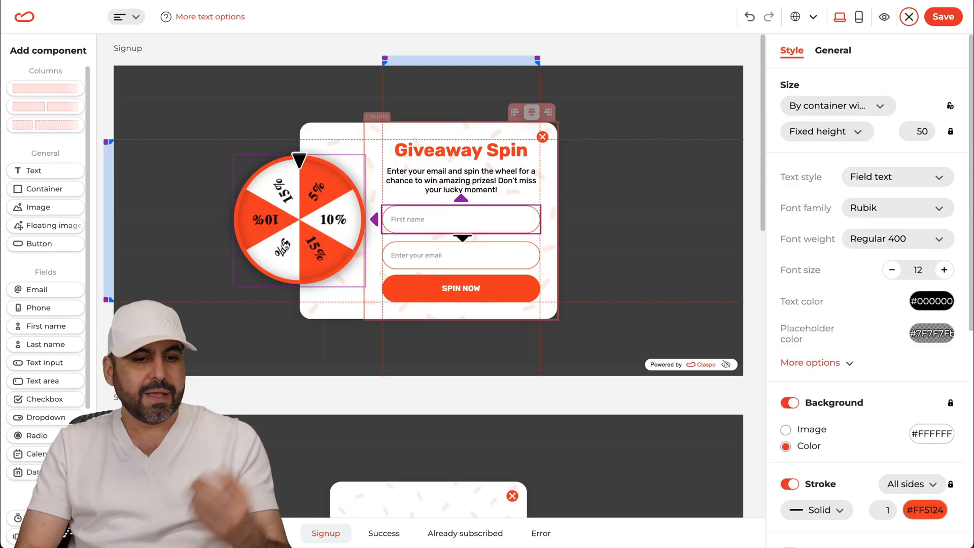
scroll(77, 304, down, 5)
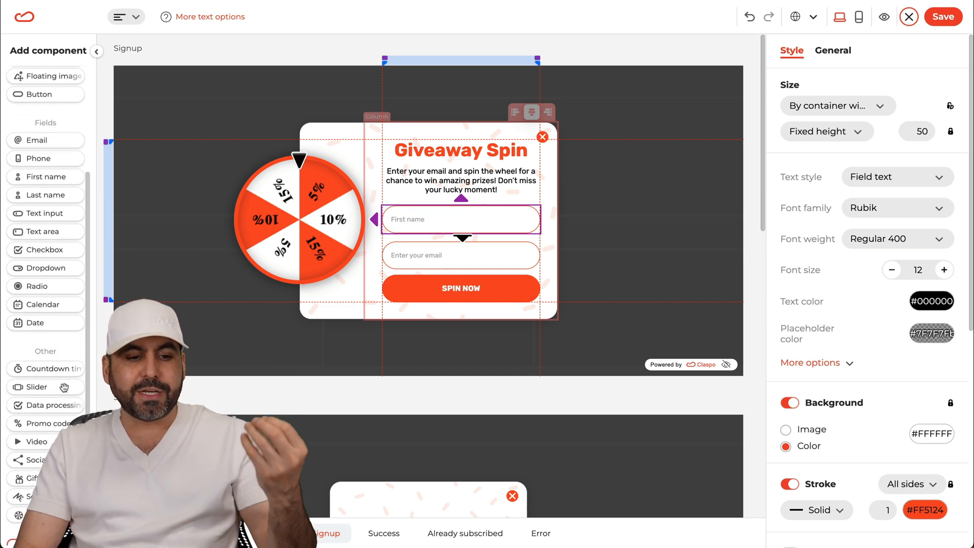
scroll(380, 266, down, 2)
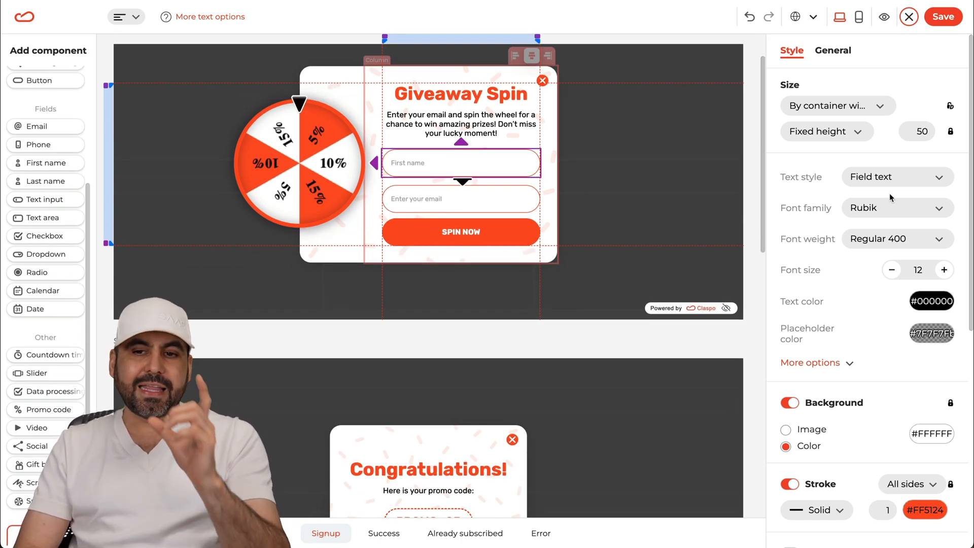
scroll(597, 218, up, 2)
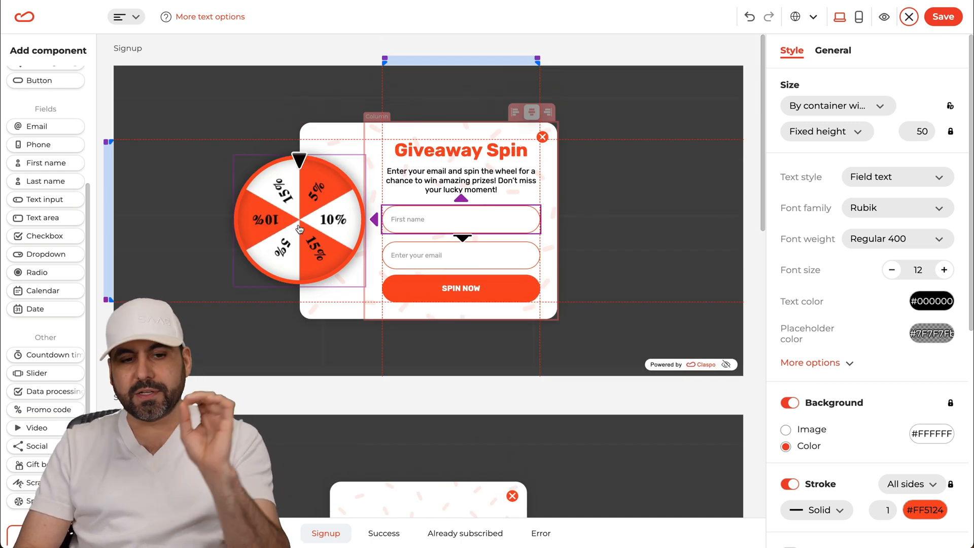
click(300, 227)
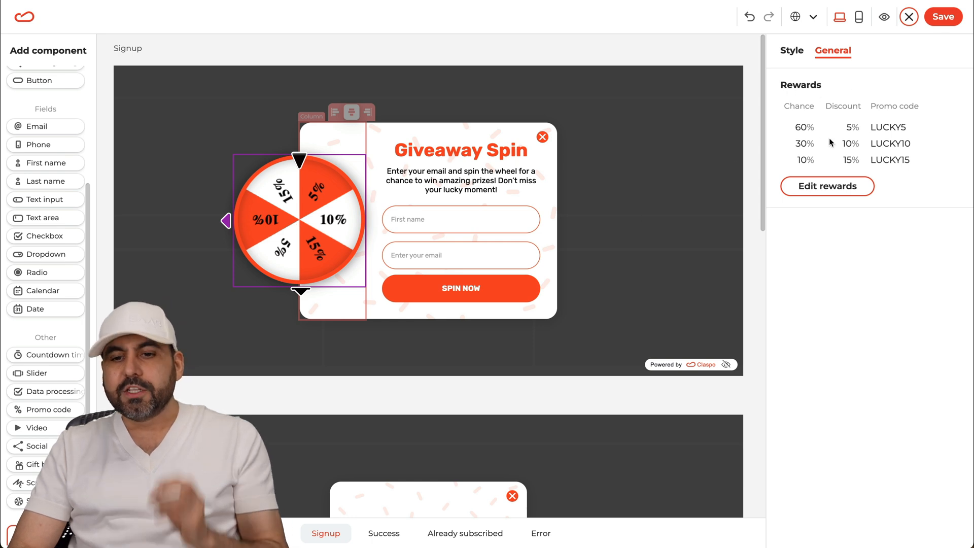
Step: Edit the wheel's rewards and add a fourth reward row
click(827, 186)
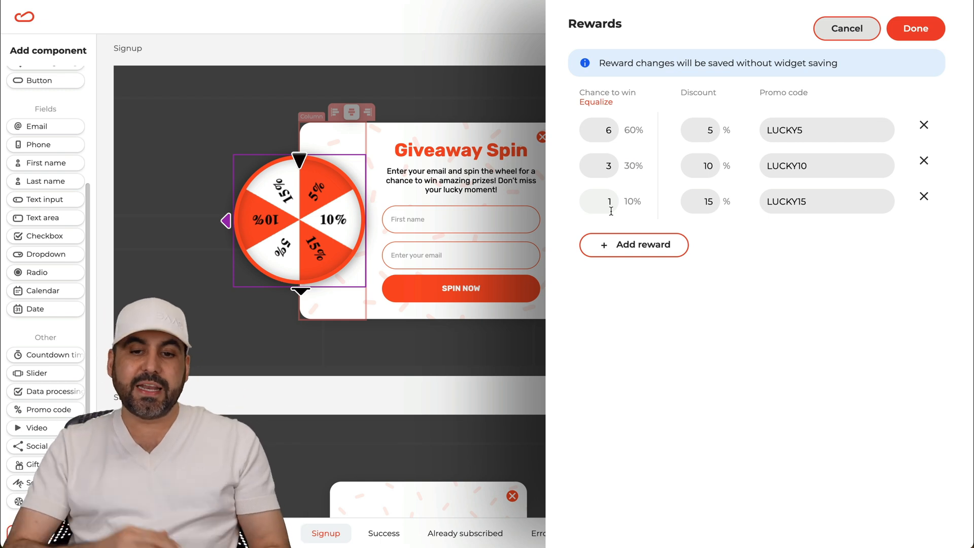
click(619, 244)
text(20)
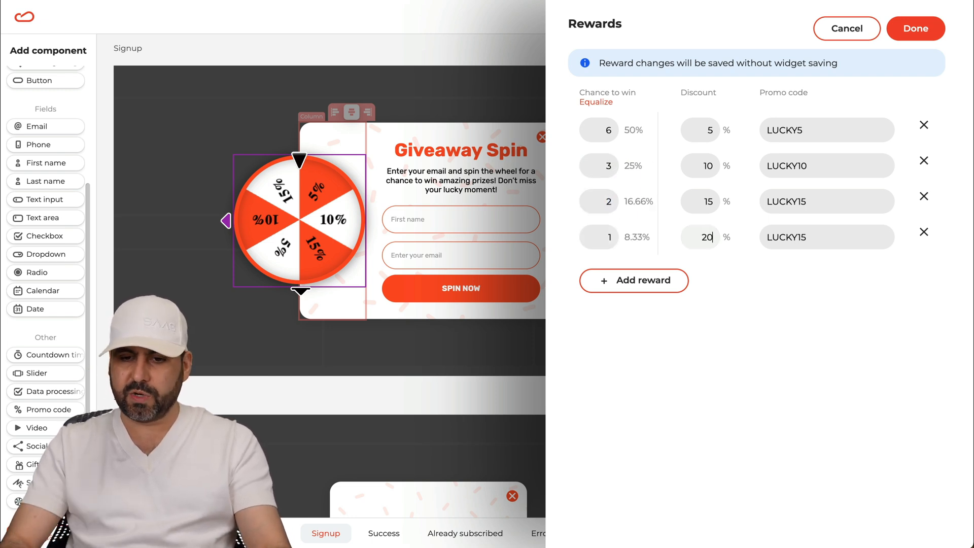
click(823, 241)
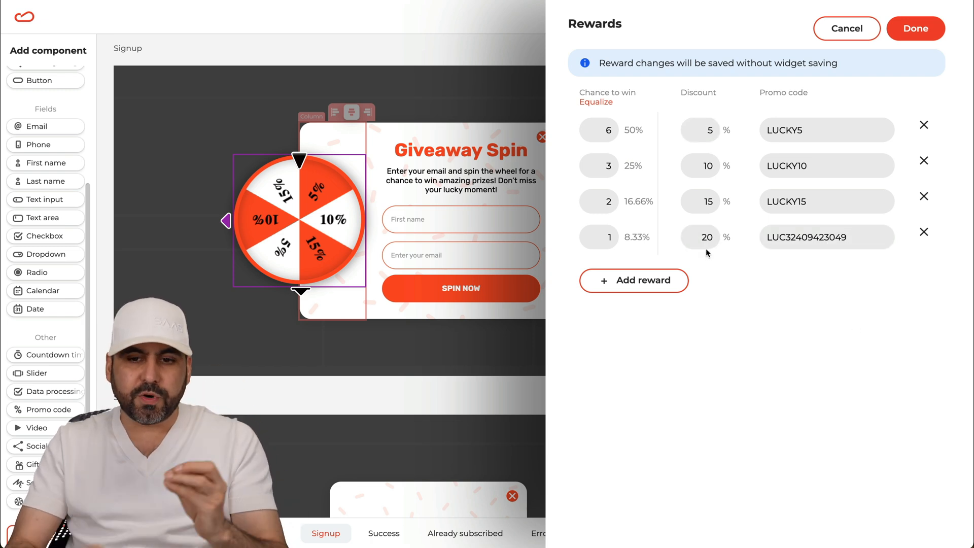
click(915, 28)
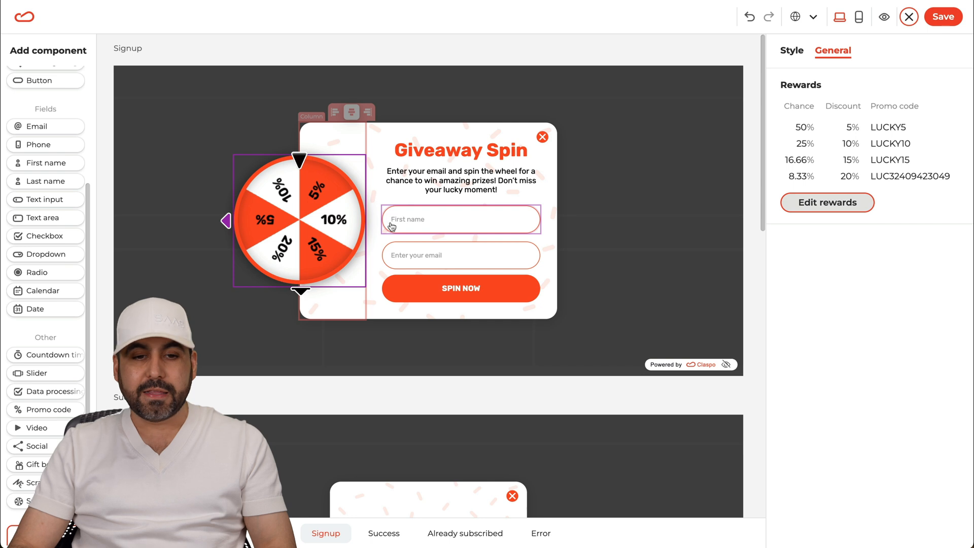
click(424, 152)
click(367, 131)
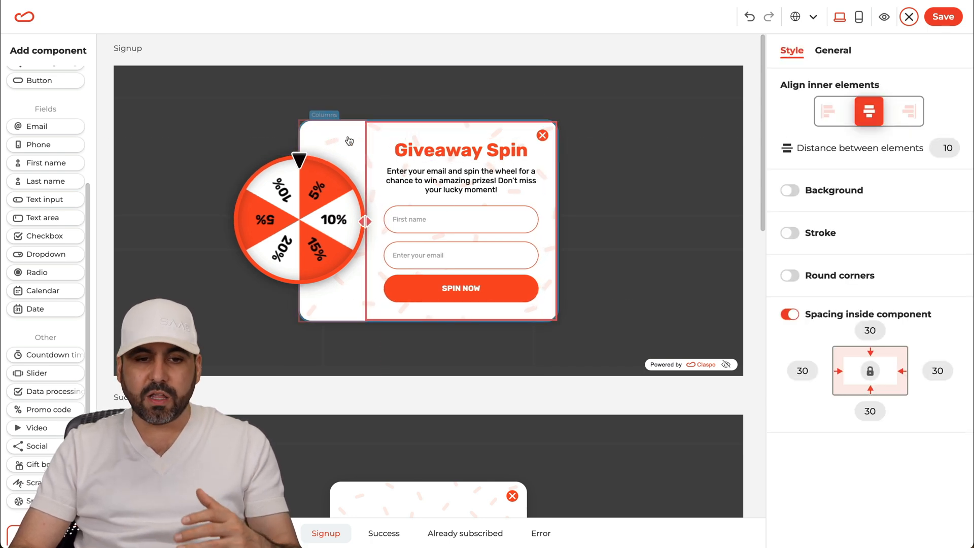
click(334, 141)
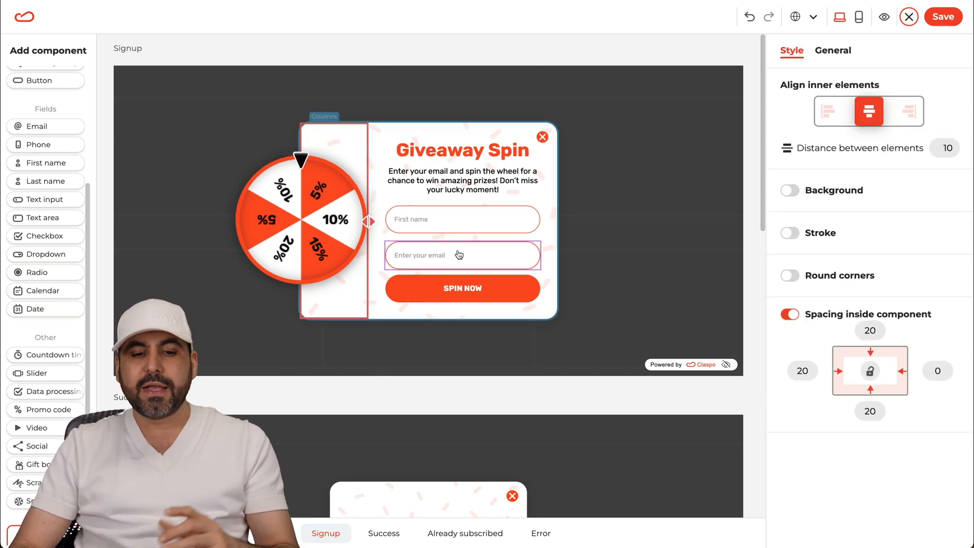
scroll(459, 254, down, 5)
scroll(459, 254, down, 3)
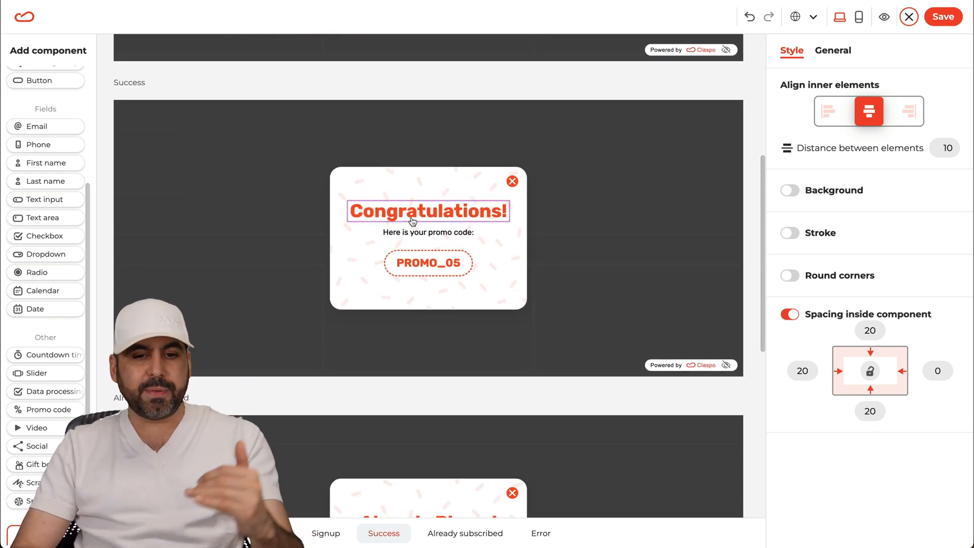
click(506, 269)
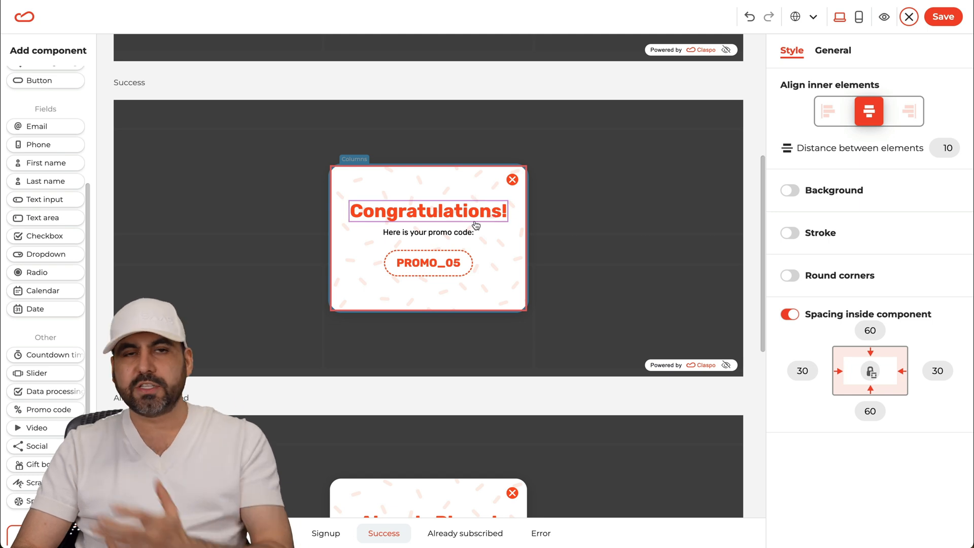
scroll(487, 259, down, 3)
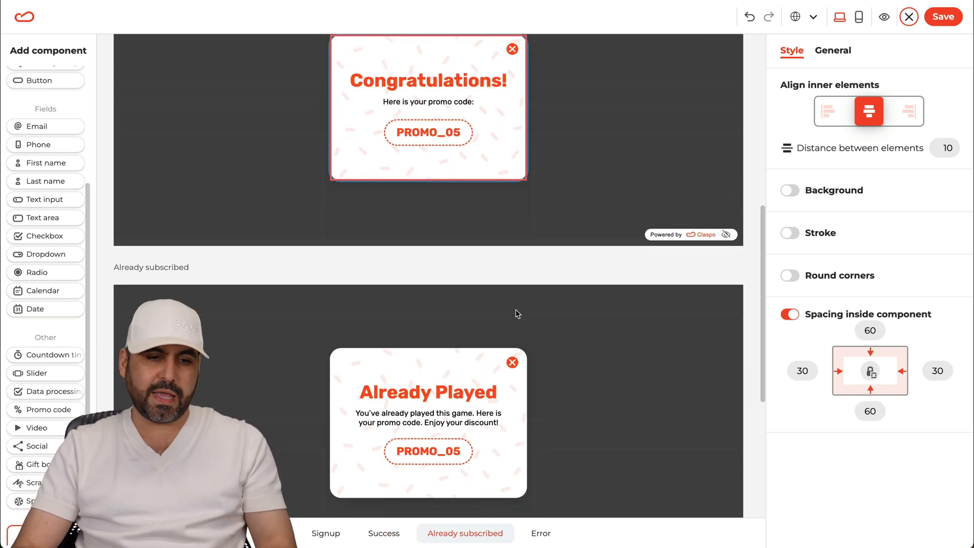
scroll(517, 315, down, 3)
click(446, 330)
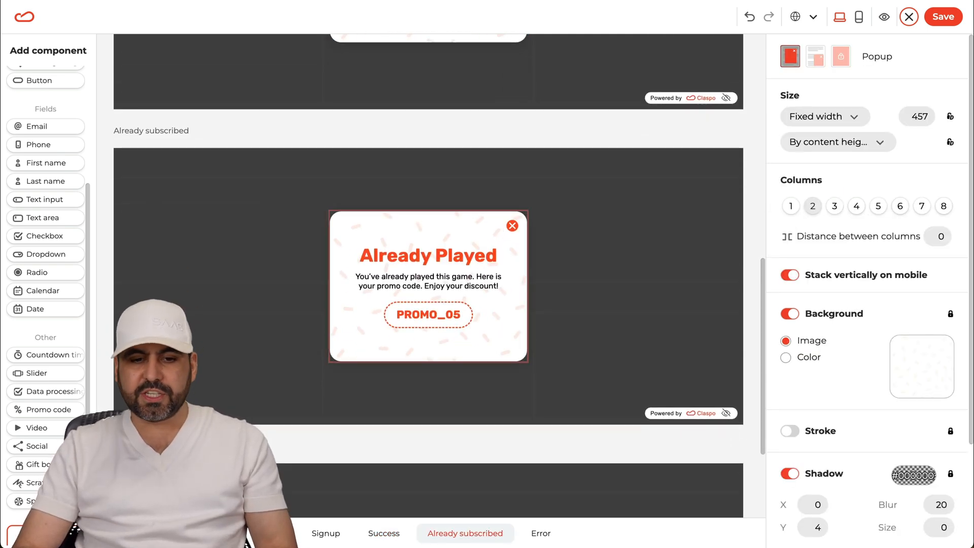
click(461, 278)
scroll(427, 304, down, 4)
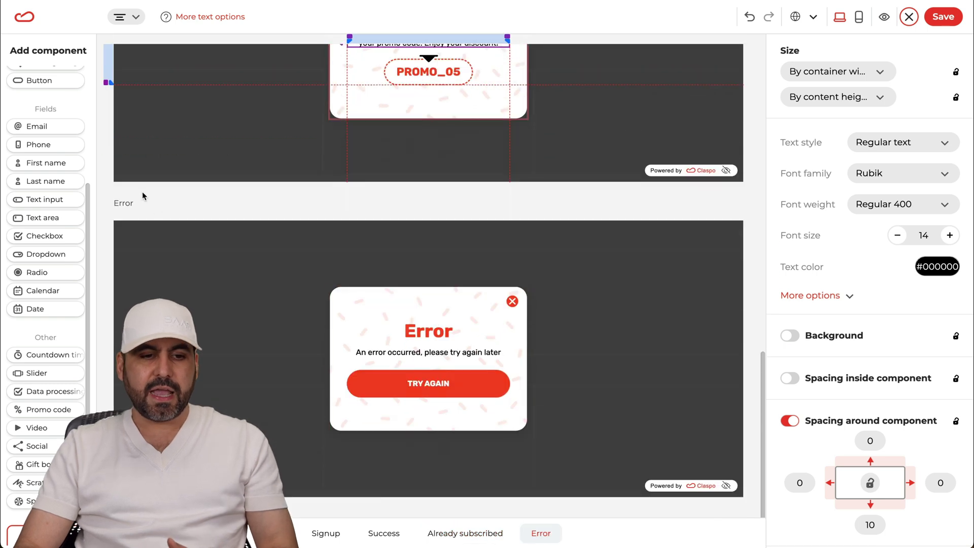
click(408, 341)
scroll(466, 344, up, 5)
scroll(465, 344, up, 5)
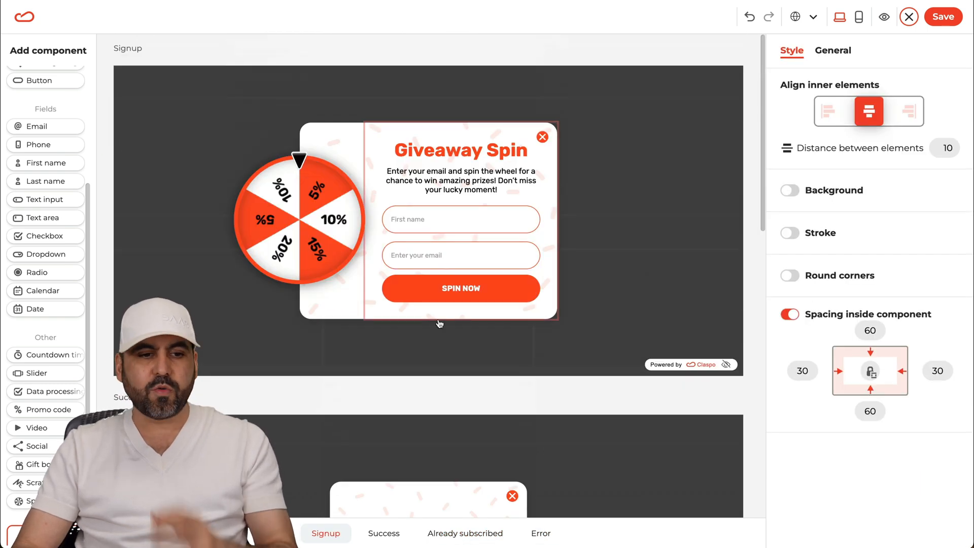
mouse_move(45, 283)
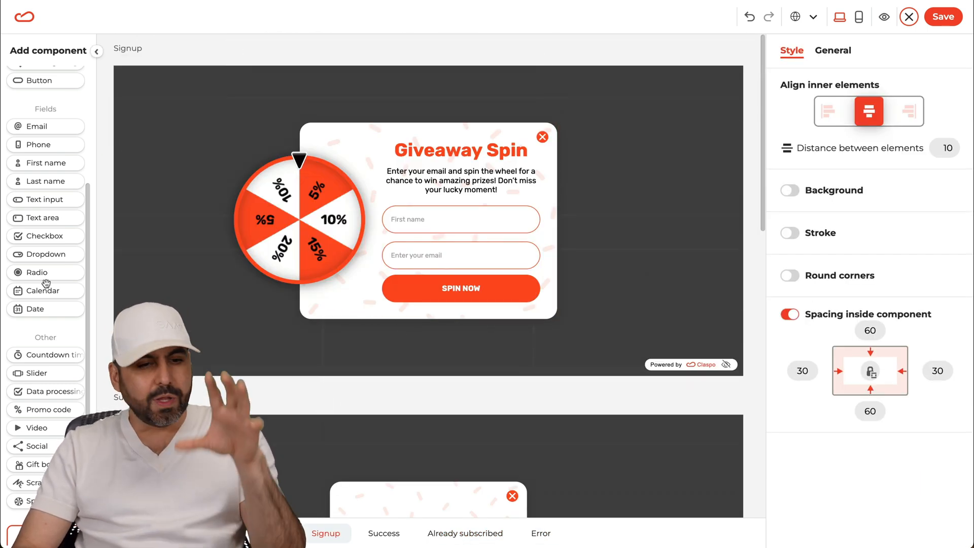
scroll(46, 282, up, 5)
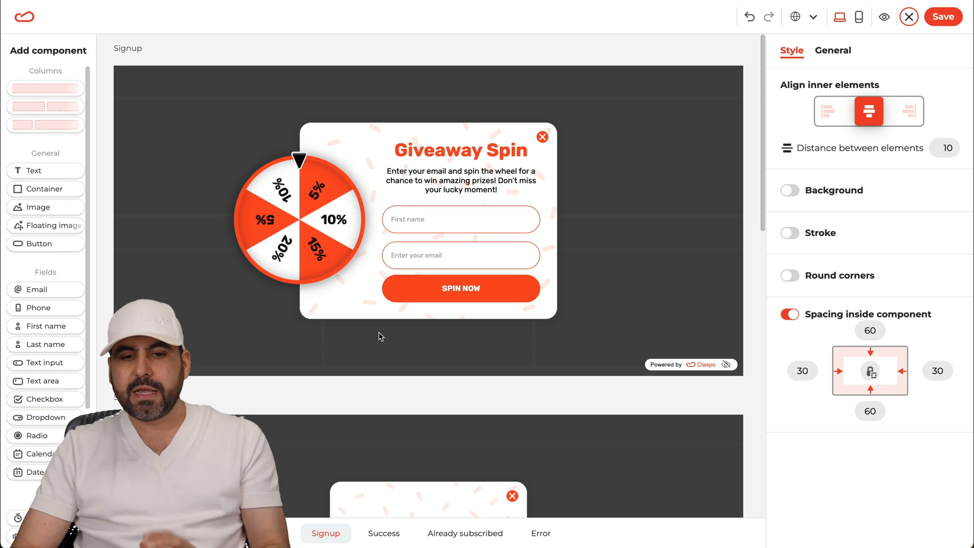
click(882, 17)
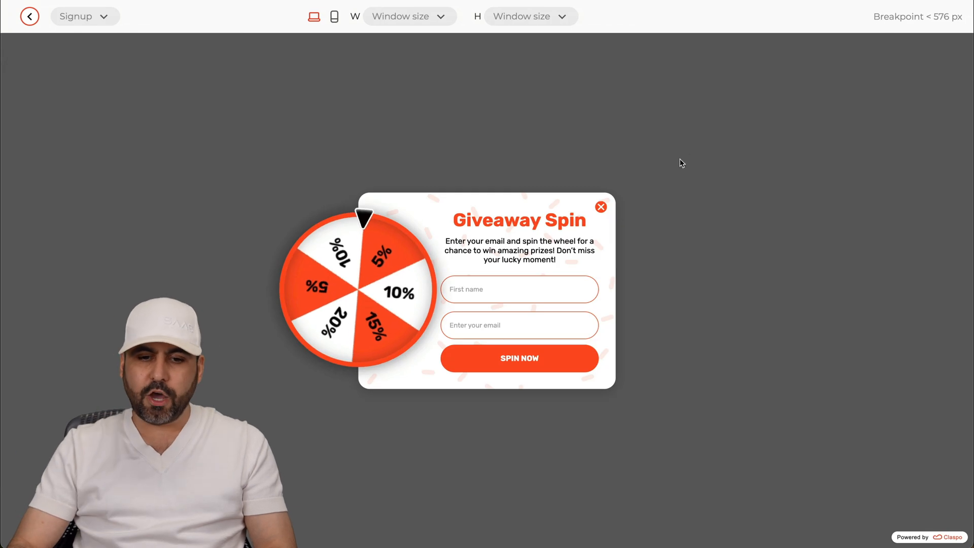
click(512, 288)
text(e)
key(Tab)
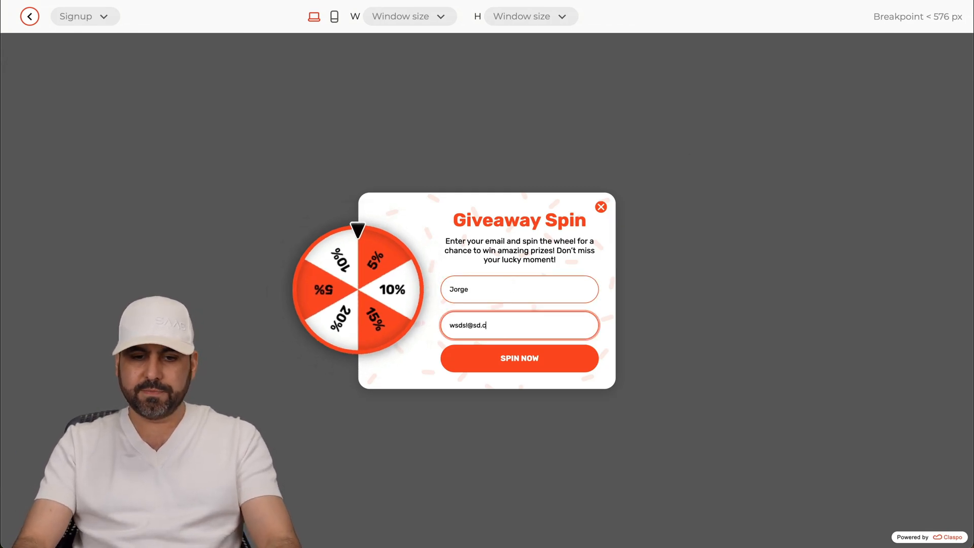
text(om)
click(520, 357)
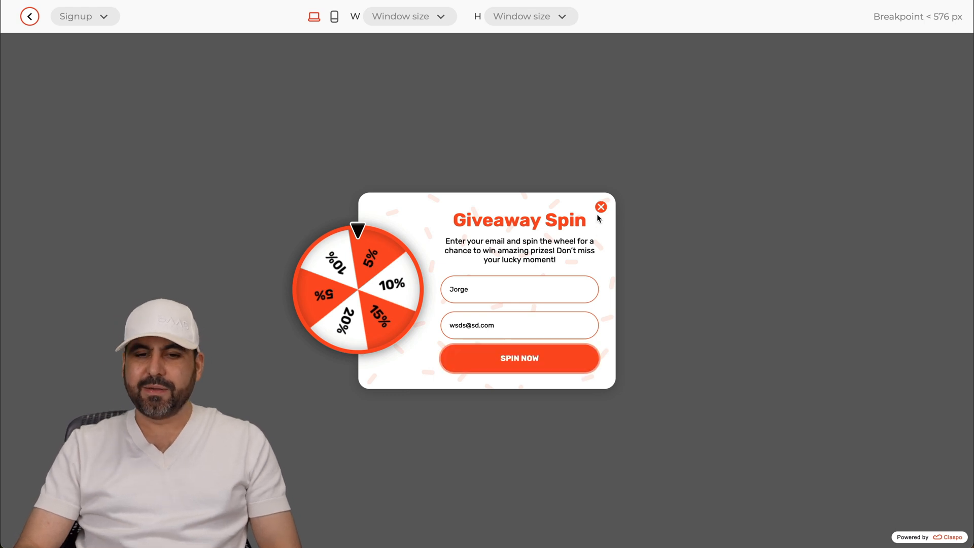
click(29, 15)
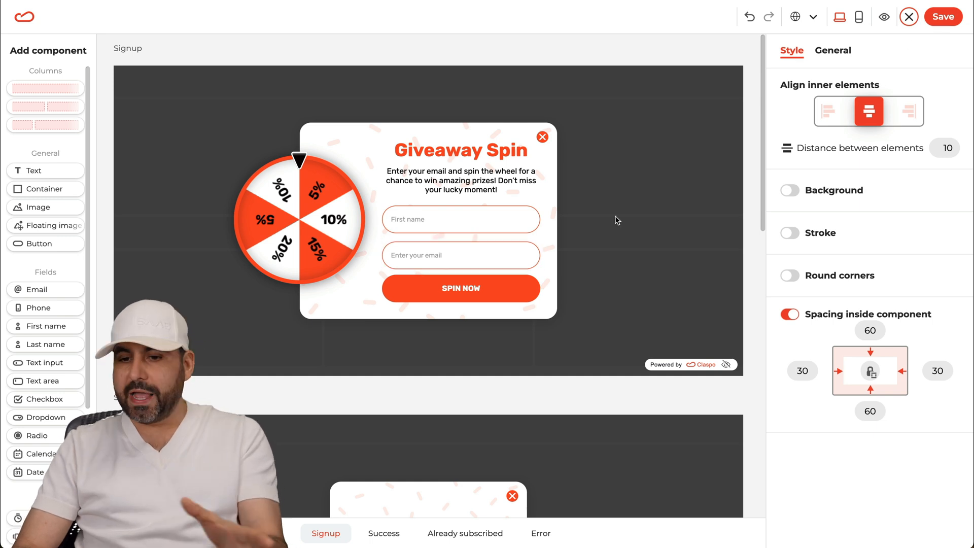
click(943, 17)
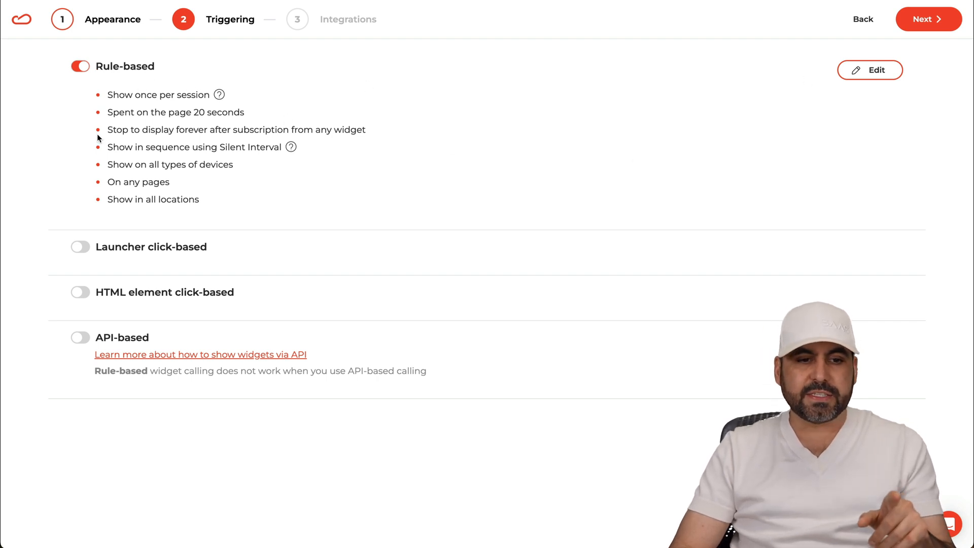
Step: In the rule-based display settings, keep frequency at once per session and show the pop-up immediately
click(869, 70)
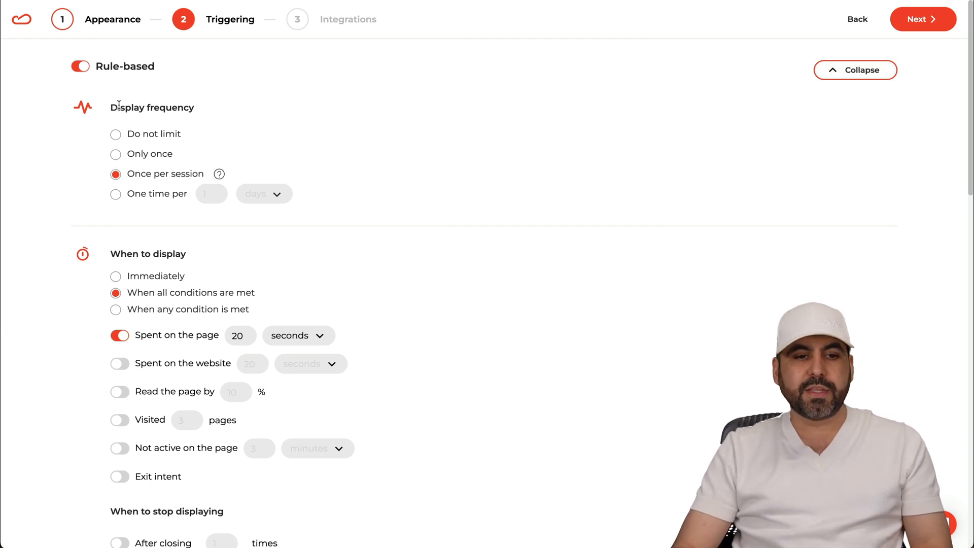
click(149, 135)
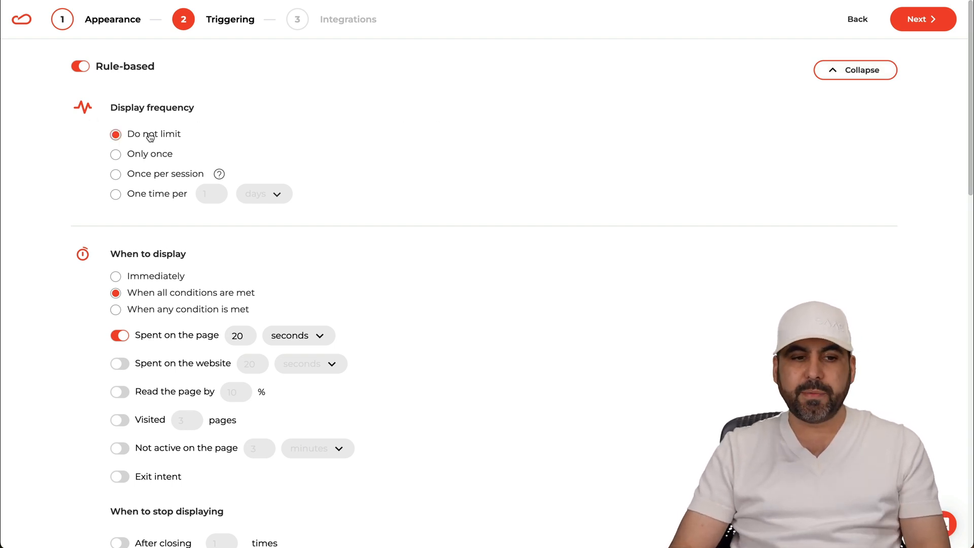
click(116, 153)
click(116, 174)
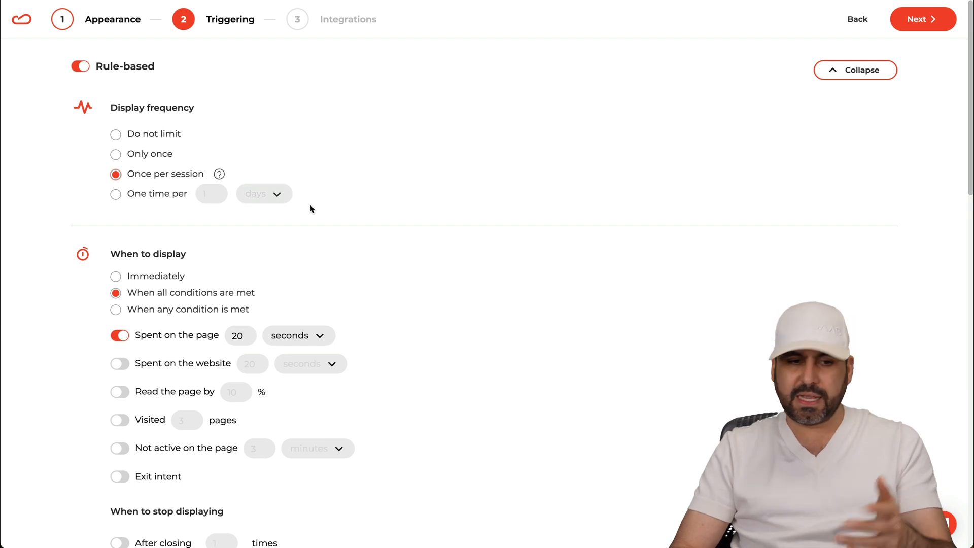
scroll(309, 204, down, 3)
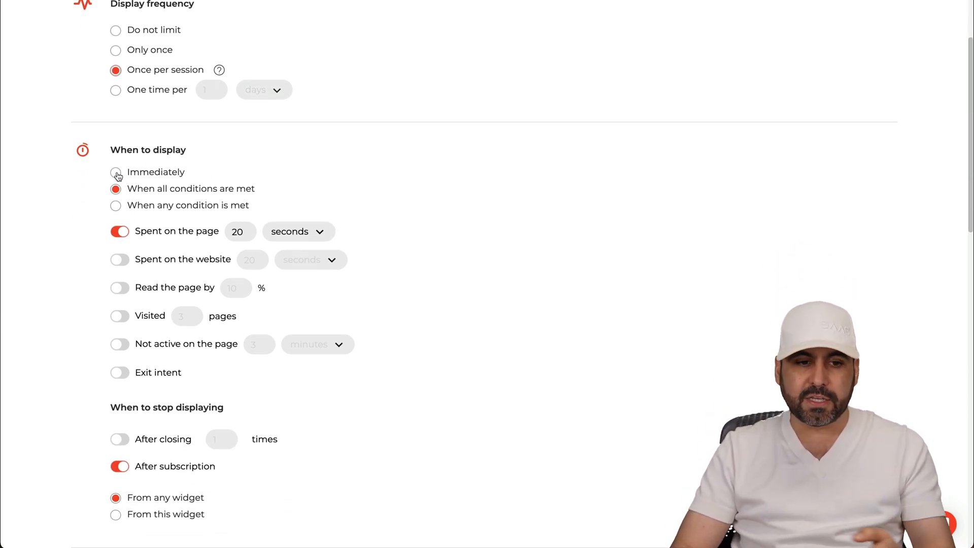
click(115, 173)
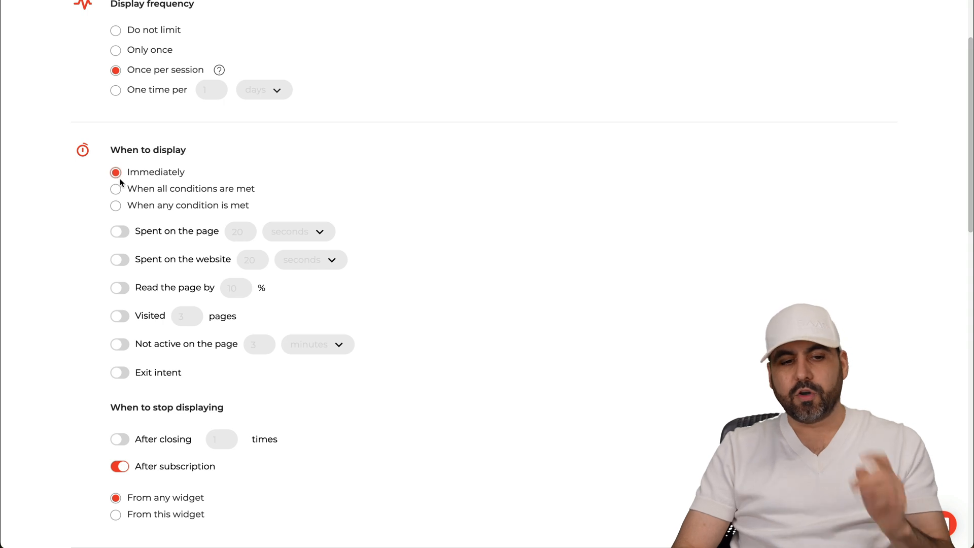
Step: Require all display conditions to be met for the pop-up to appear
click(116, 191)
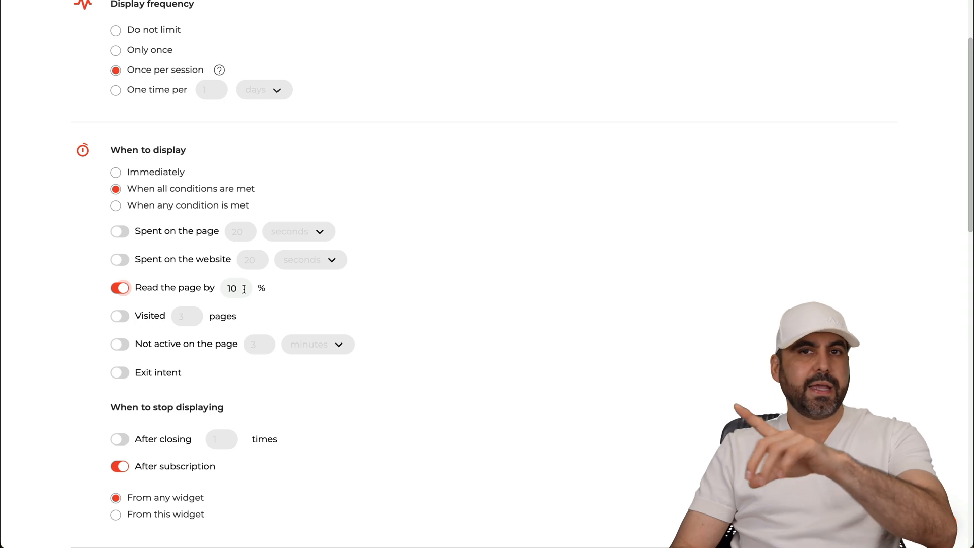
right_click(346, 354)
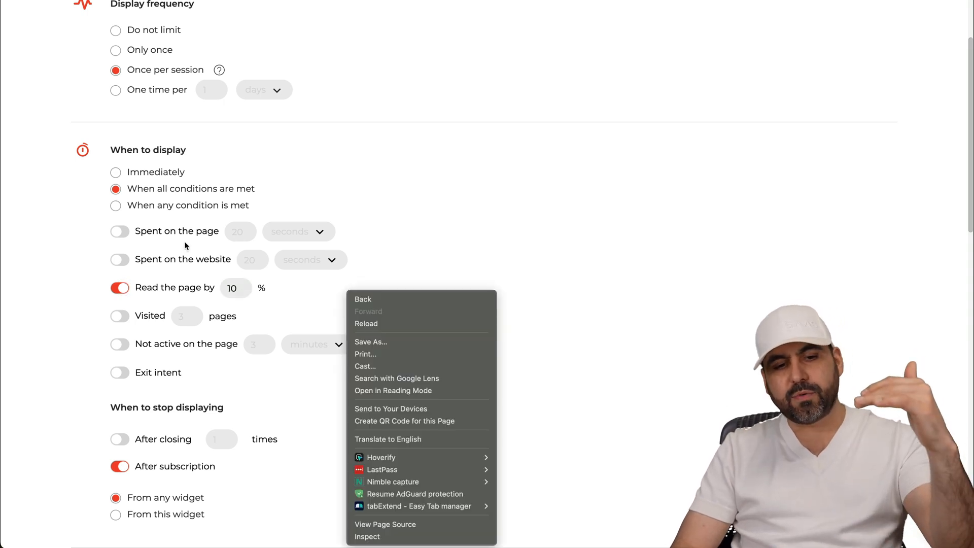
click(354, 224)
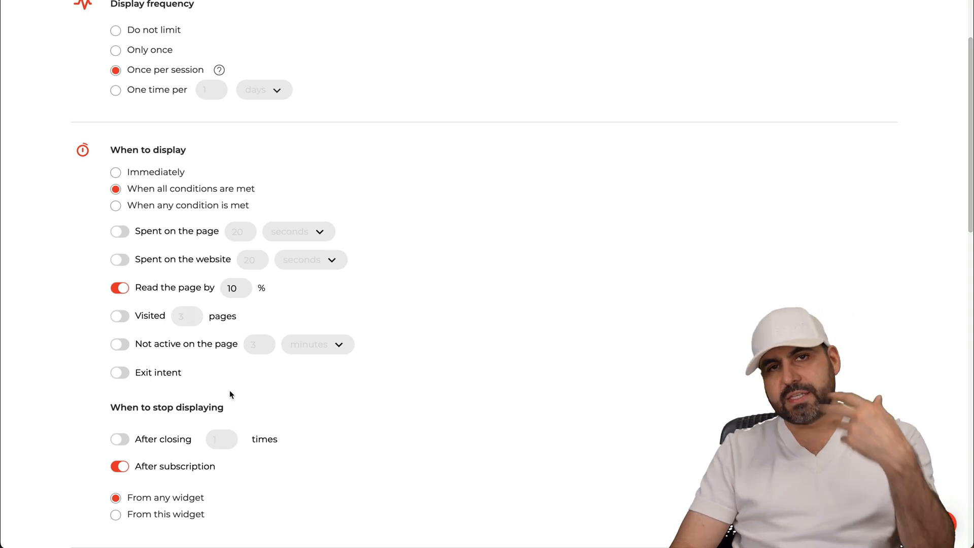
scroll(229, 390, down, 2)
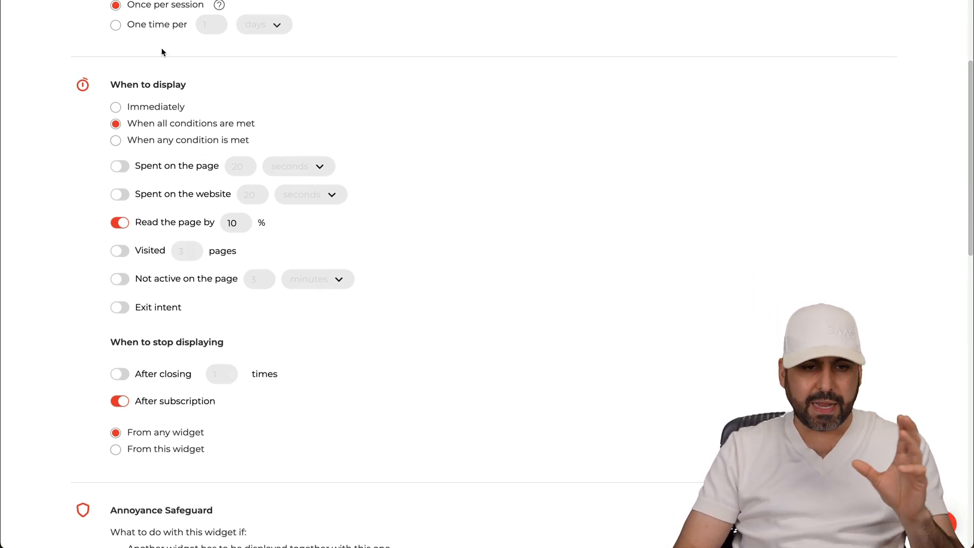
scroll(352, 277, down, 3)
scroll(304, 274, down, 2)
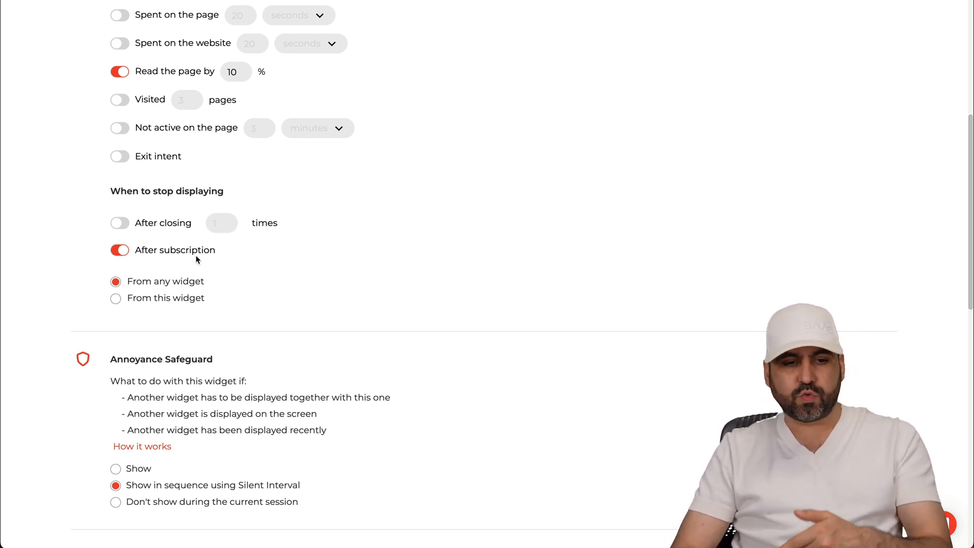
scroll(268, 284, down, 3)
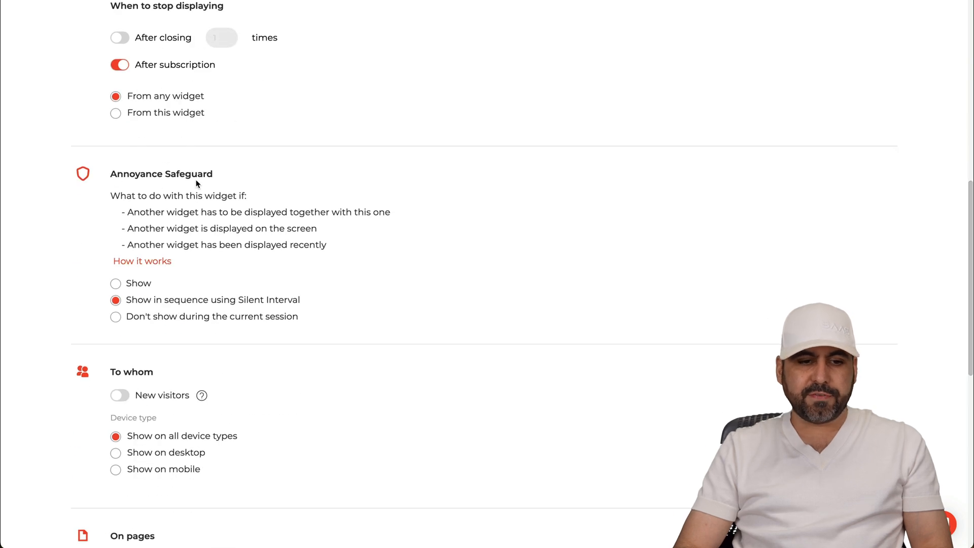
scroll(218, 267, down, 3)
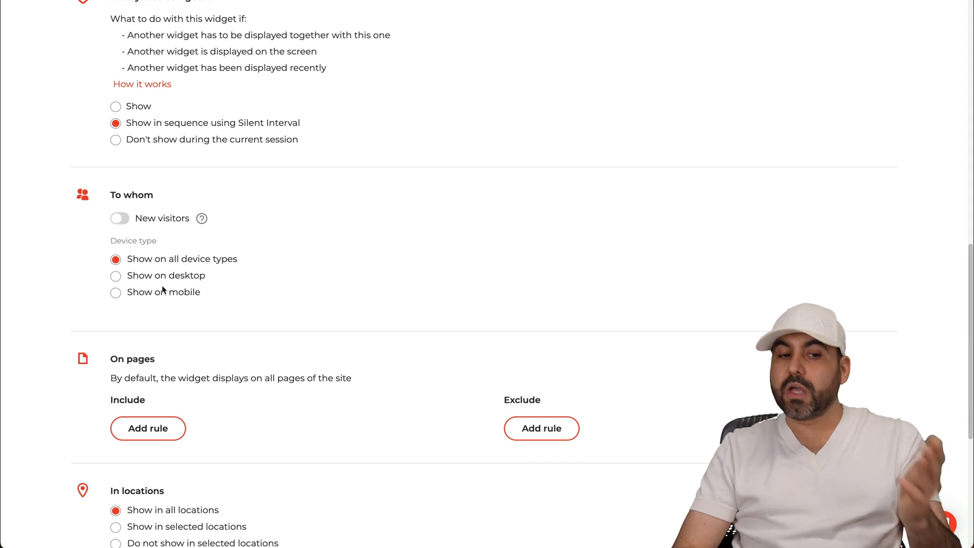
scroll(243, 301, down, 3)
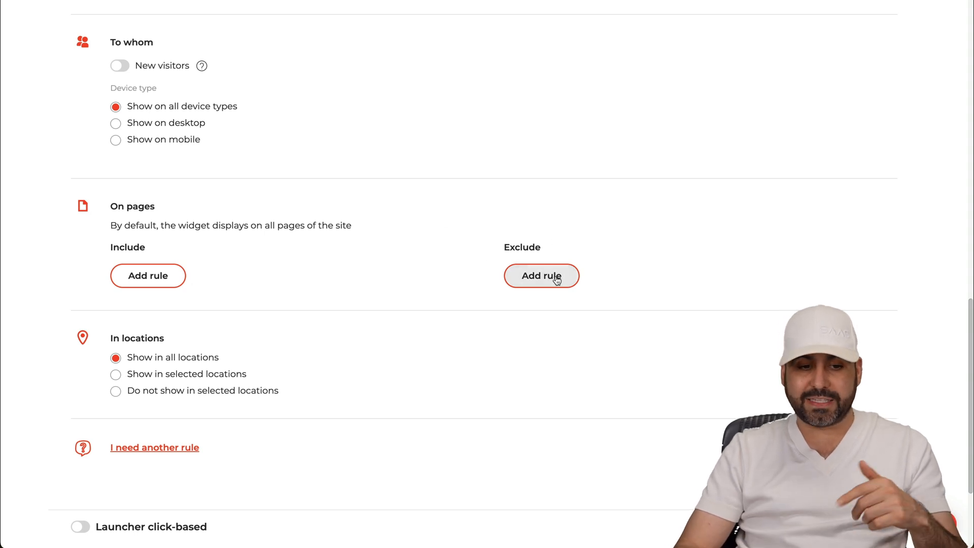
scroll(542, 276, down, 3)
scroll(304, 228, down, 2)
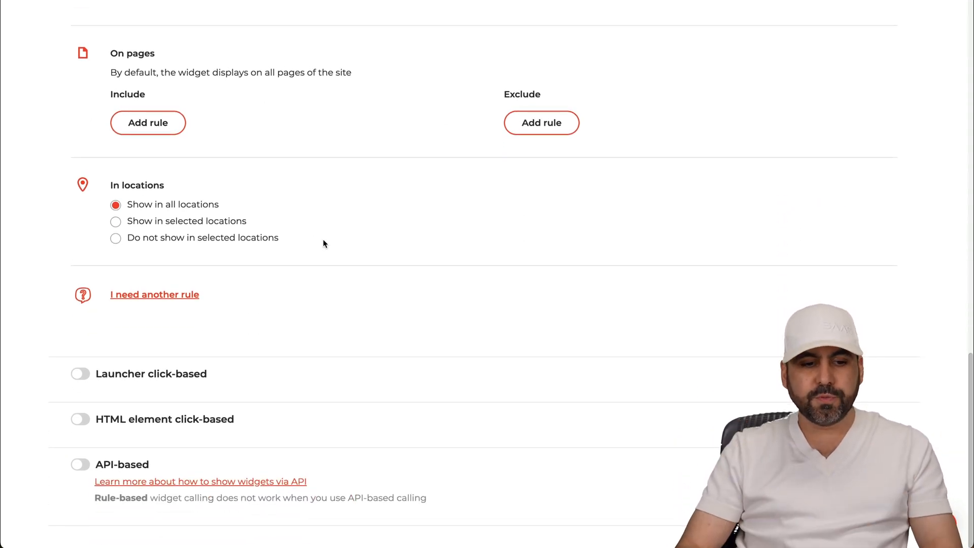
Step: Try the launcher and HTML-element click triggers, leaving both turned off
click(84, 374)
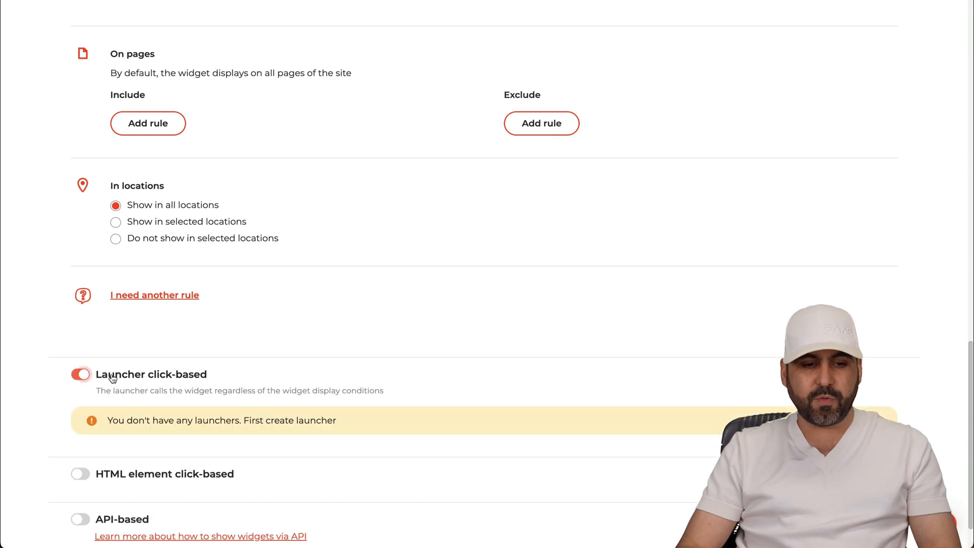
click(85, 341)
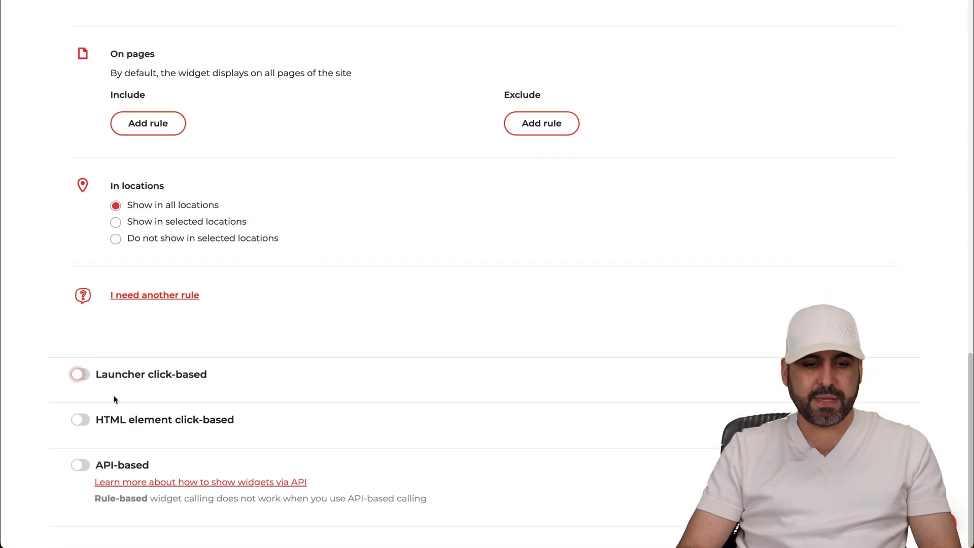
click(80, 417)
click(80, 419)
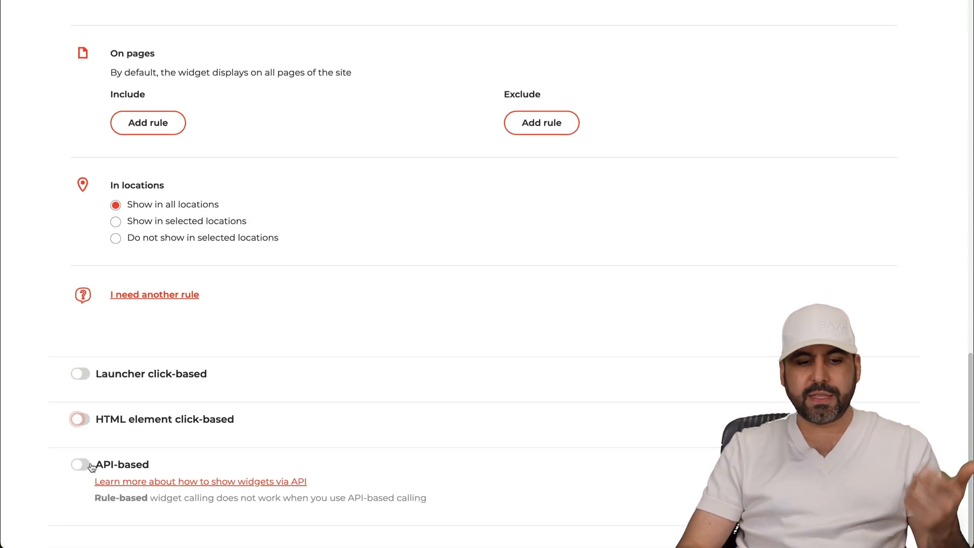
scroll(396, 405, up, 10)
scroll(396, 405, down, 1)
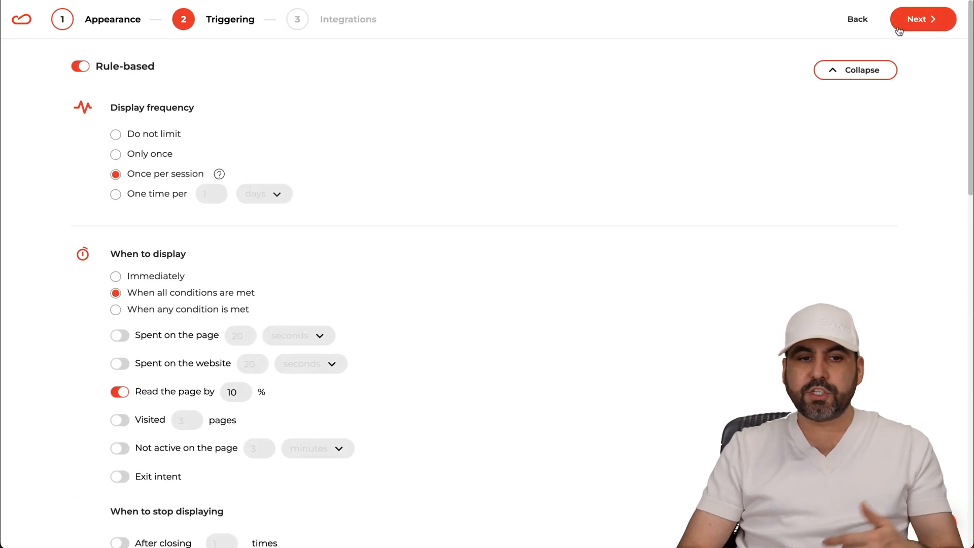
Step: Browse the available integrations, then finish the wizard with Done to reach the widget details page
click(921, 34)
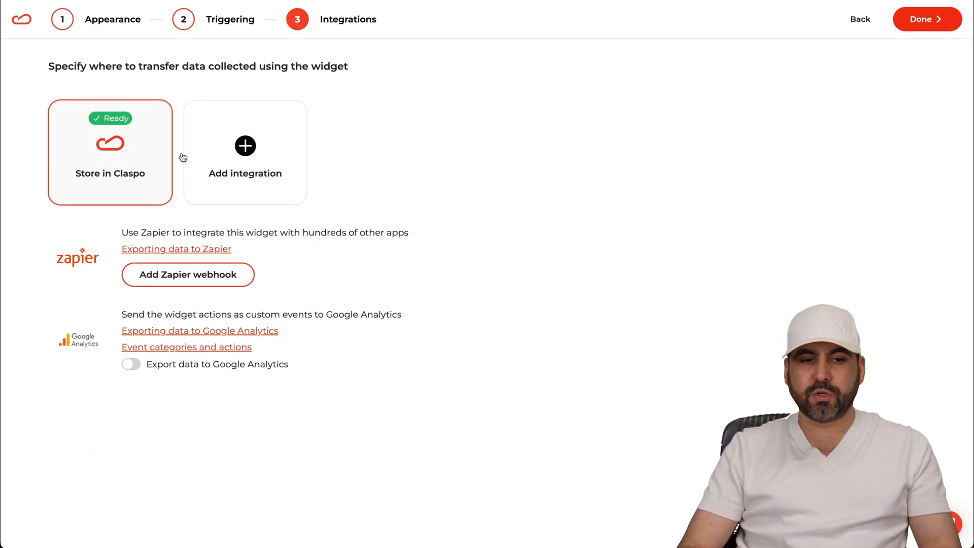
click(245, 168)
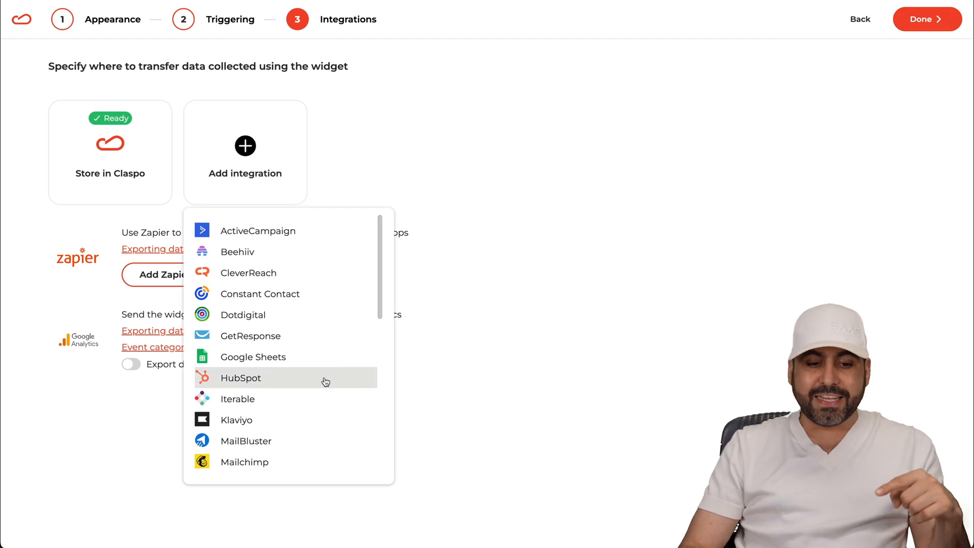
scroll(324, 381, down, 4)
scroll(325, 381, down, 3)
scroll(325, 381, down, 3)
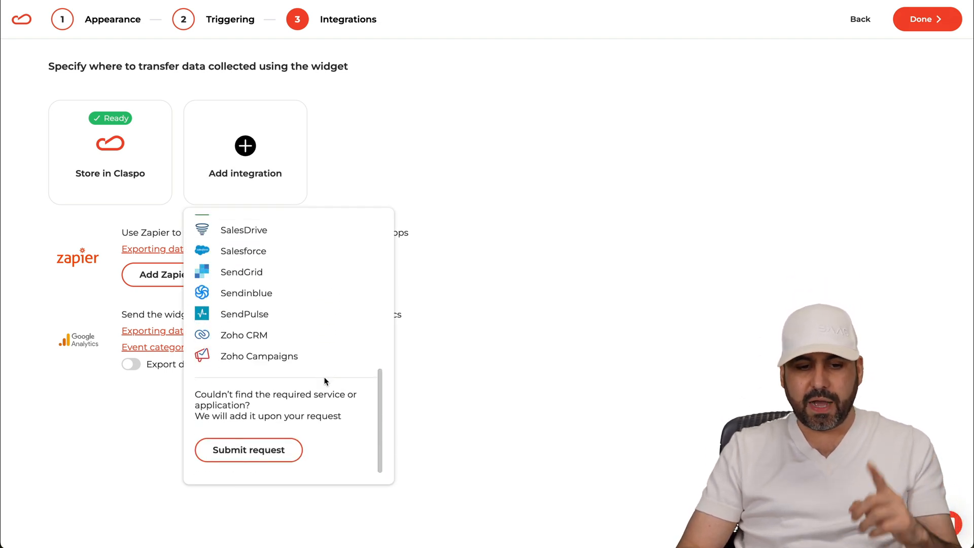
scroll(327, 368, up, 5)
scroll(327, 367, up, 5)
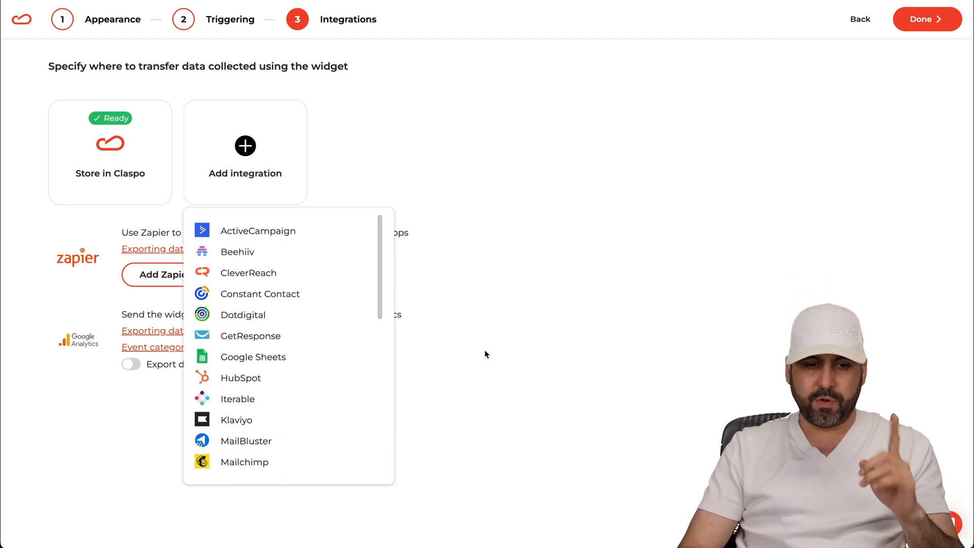
click(485, 350)
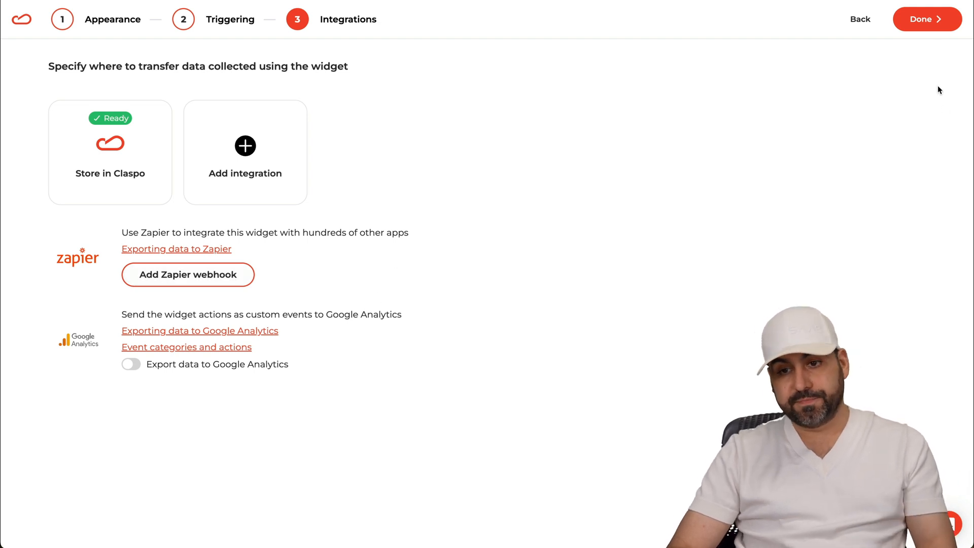
click(927, 19)
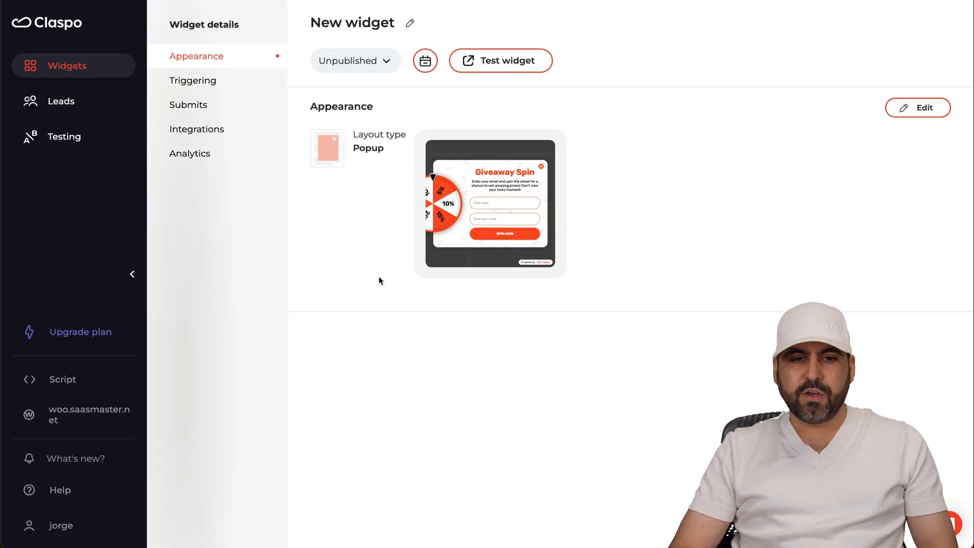
Step: Check the publication status options without publishing, then review Triggering and Submits
click(356, 60)
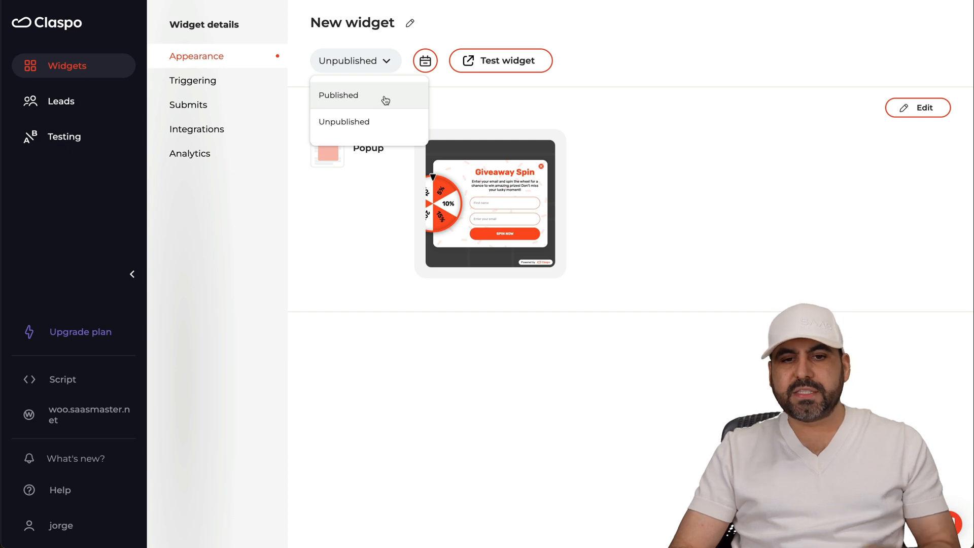
click(659, 170)
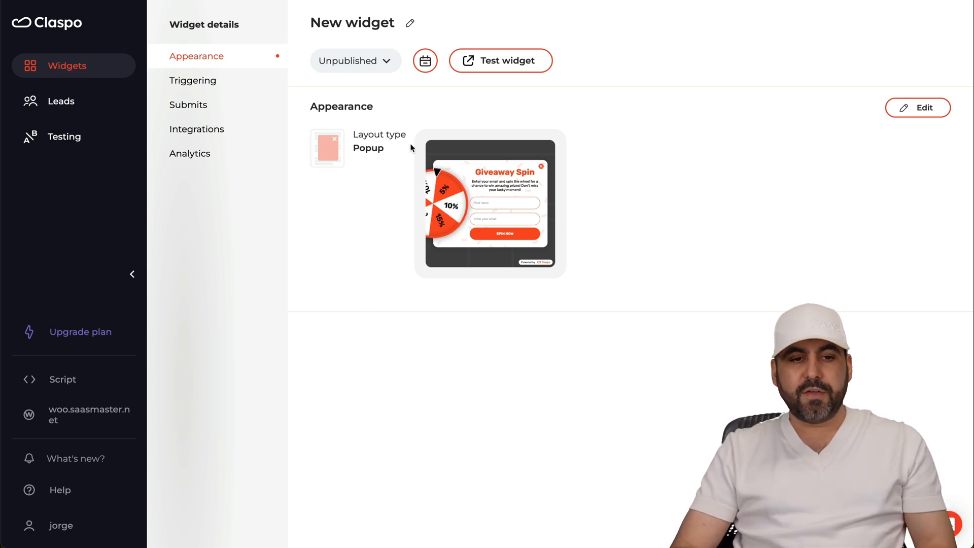
click(236, 86)
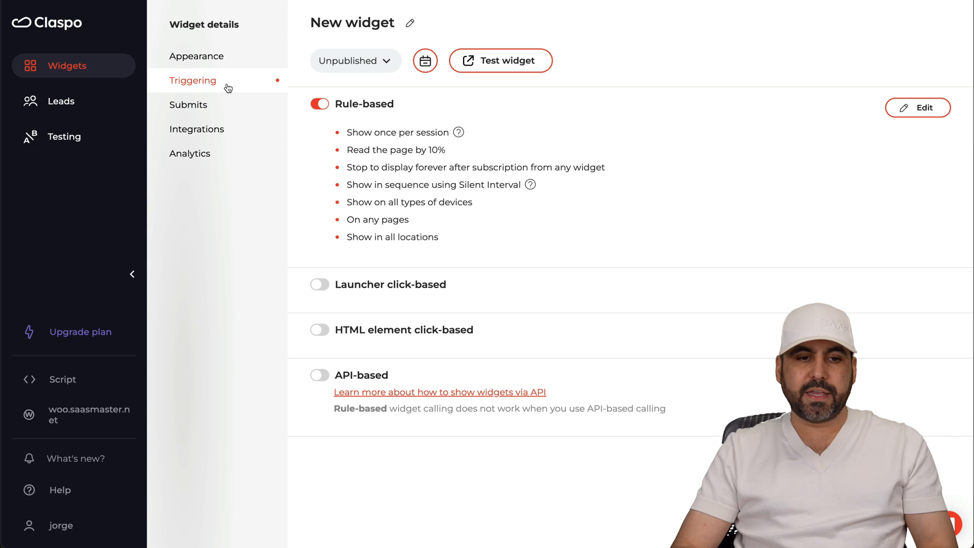
click(211, 107)
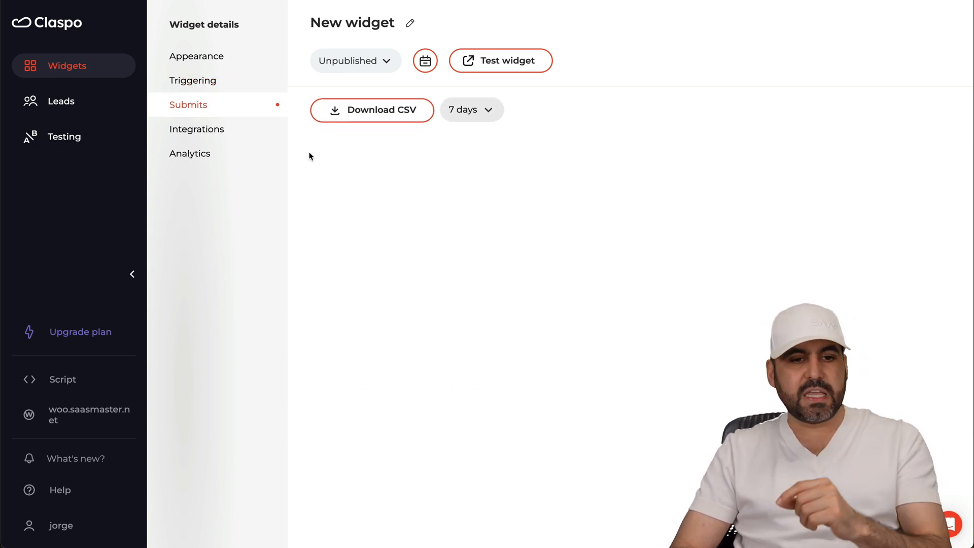
Step: Review the widget's Integrations and Analytics charts, then go to the site's Script page
click(239, 128)
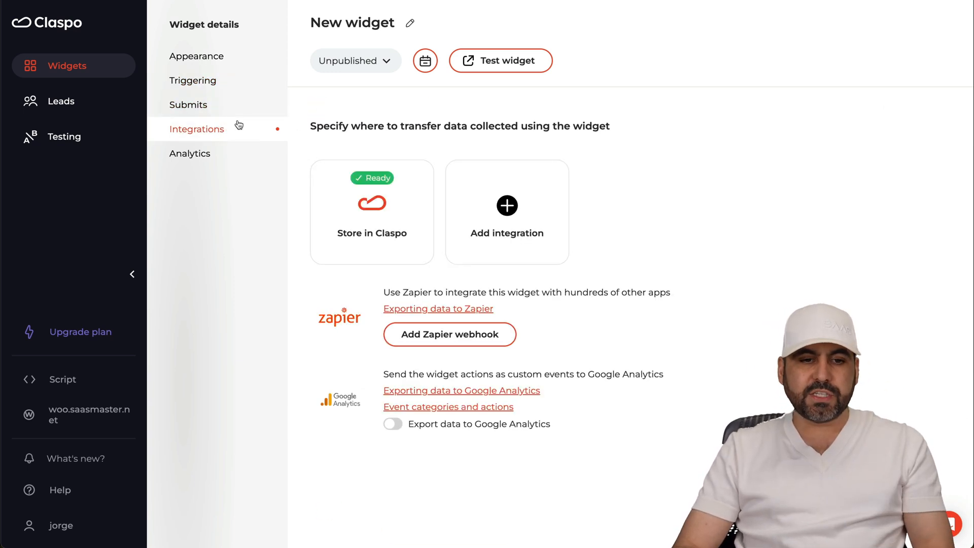
click(202, 160)
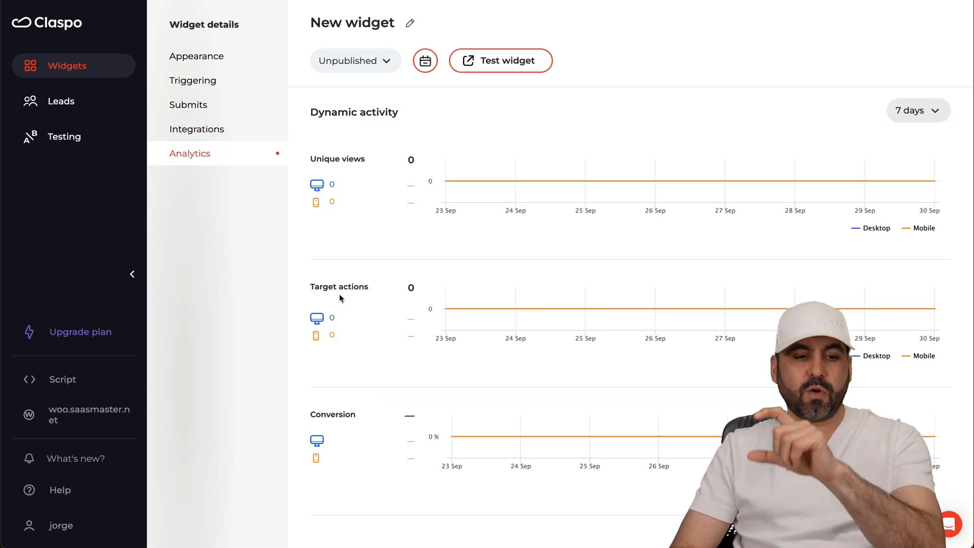
click(63, 379)
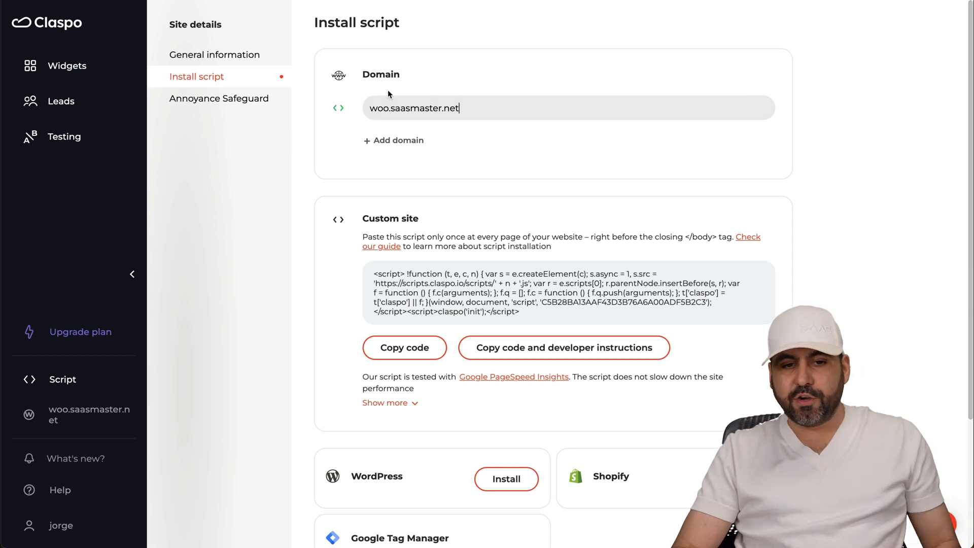
scroll(463, 172, down, 2)
scroll(464, 175, down, 1)
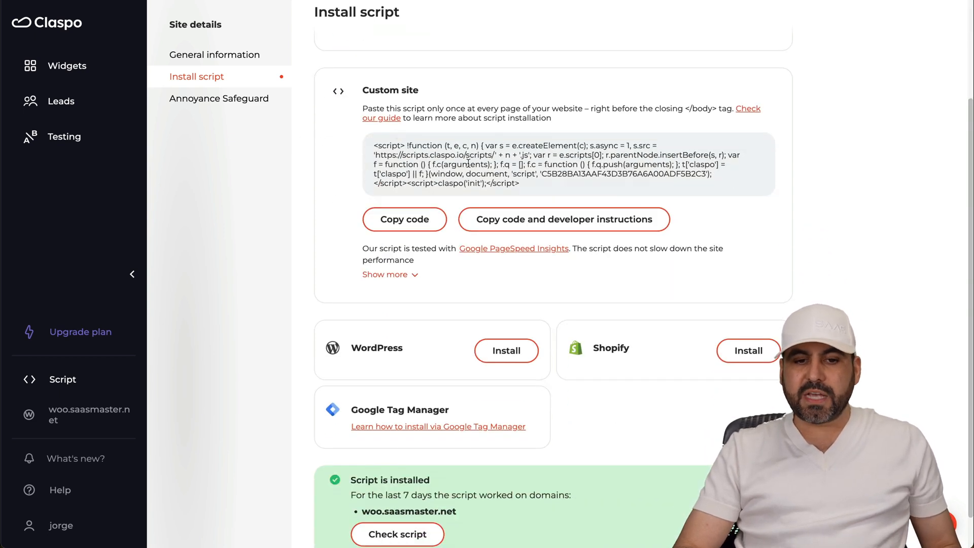
scroll(467, 170, down, 1)
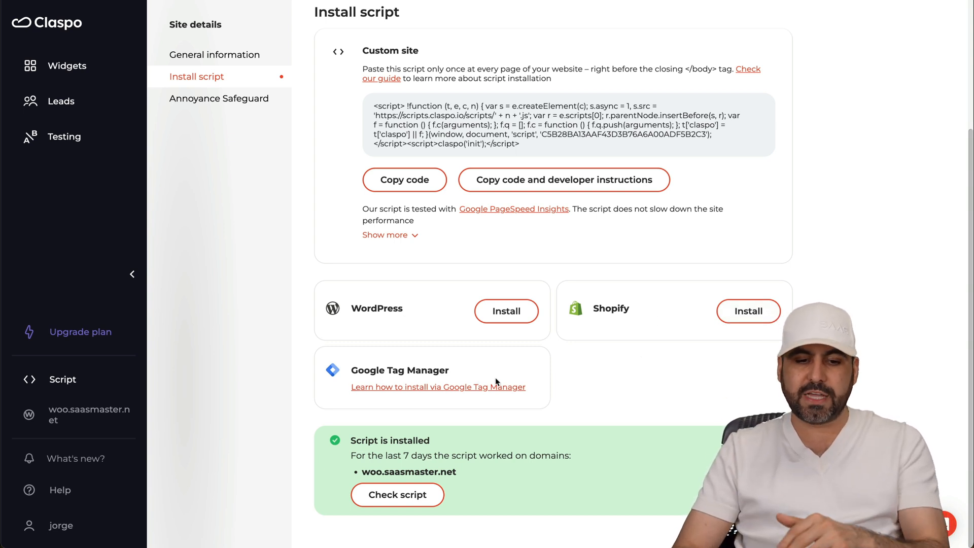
scroll(617, 266, up, 5)
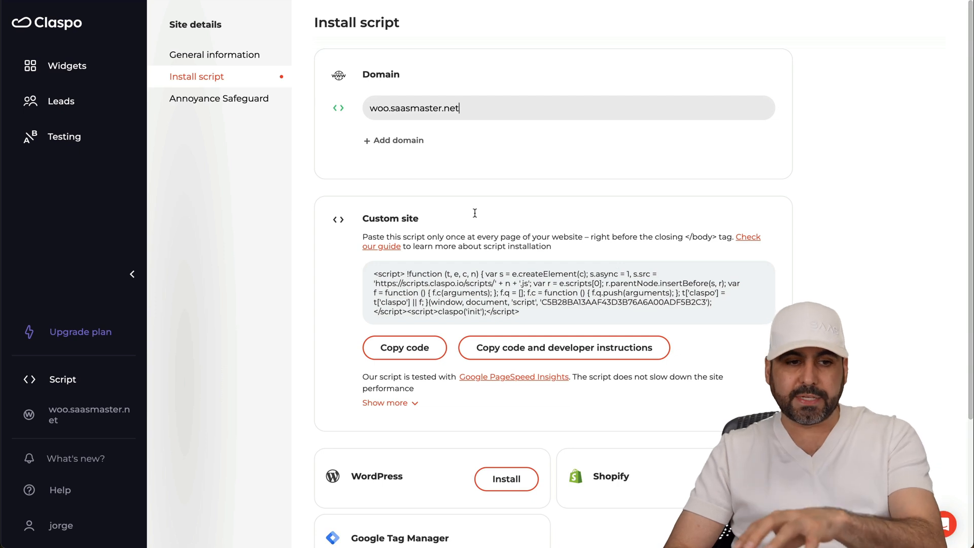
Step: Go to the Leads page showing 3 leads collected by widgets
click(62, 102)
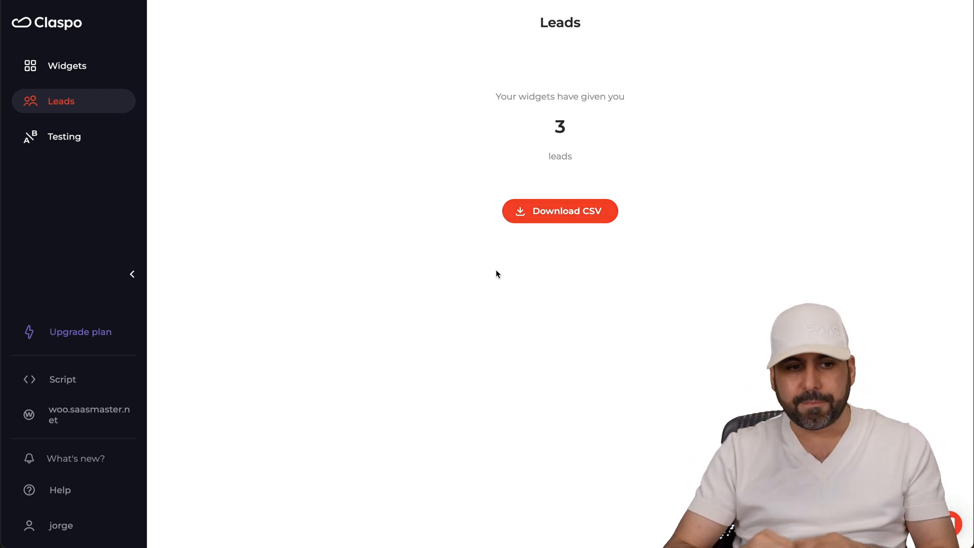
Step: View the A/B Testing page and start setting up a new test
click(64, 136)
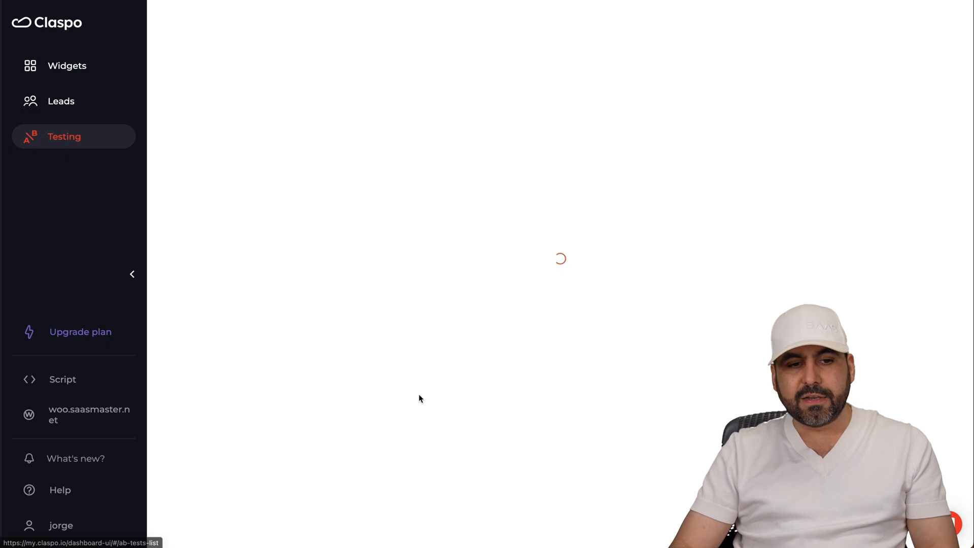
click(560, 60)
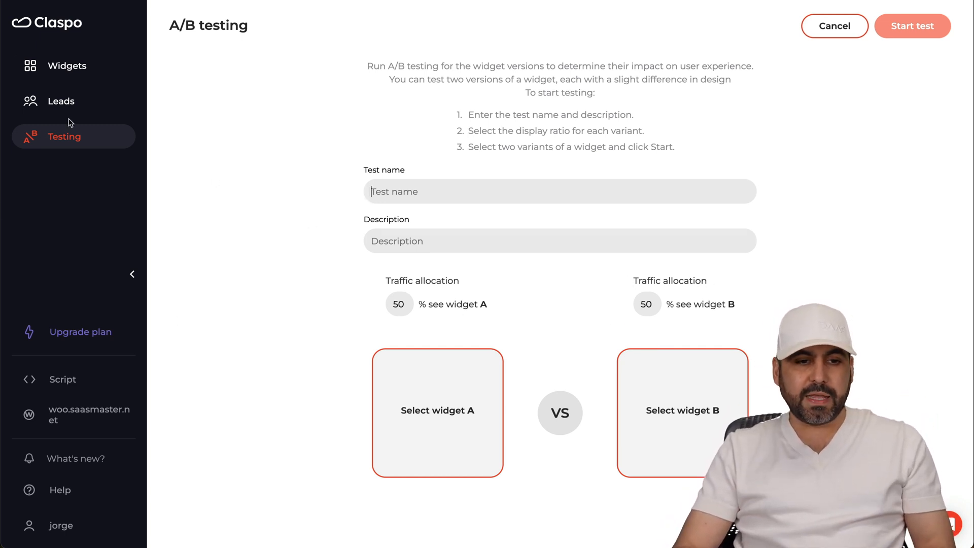
Step: Return to Widgets and start a new widget, reaching the template chooser
click(76, 70)
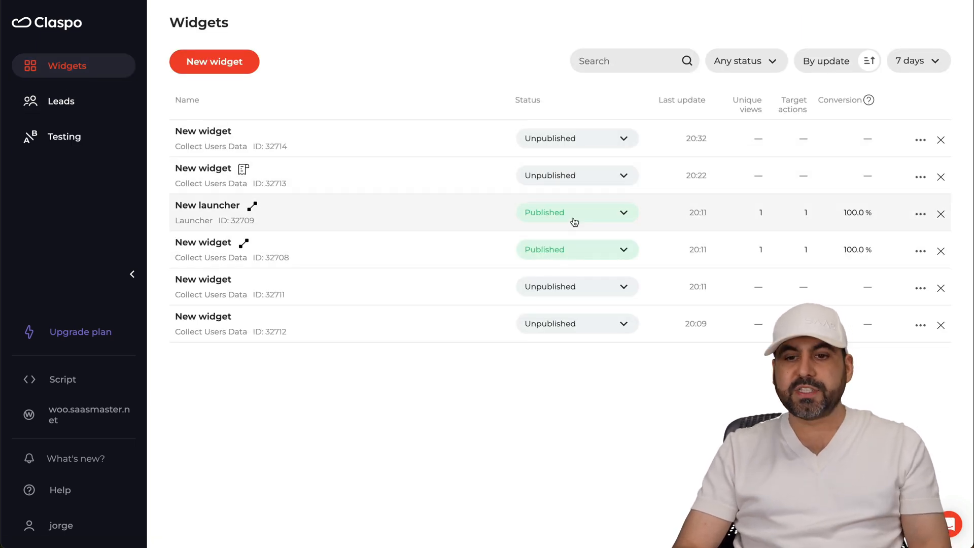
click(215, 61)
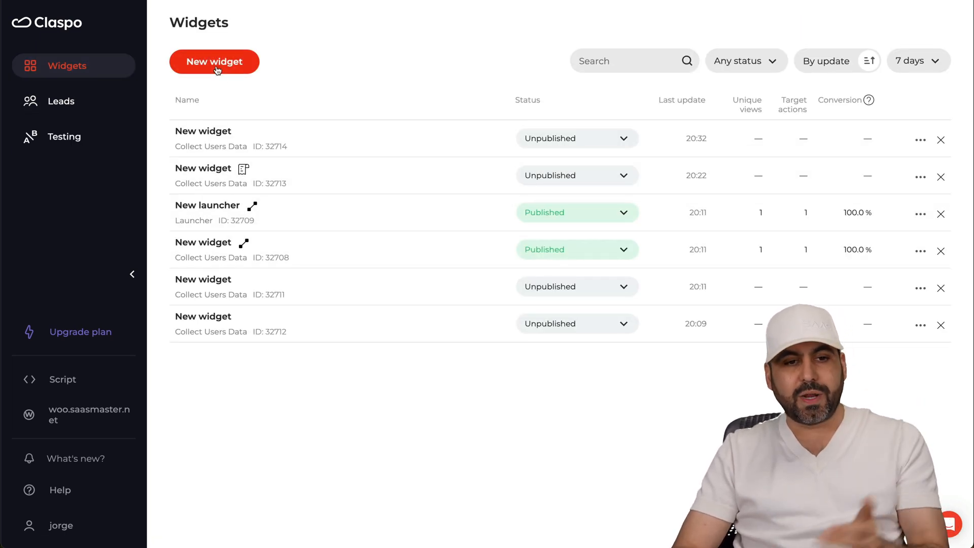
key(Escape)
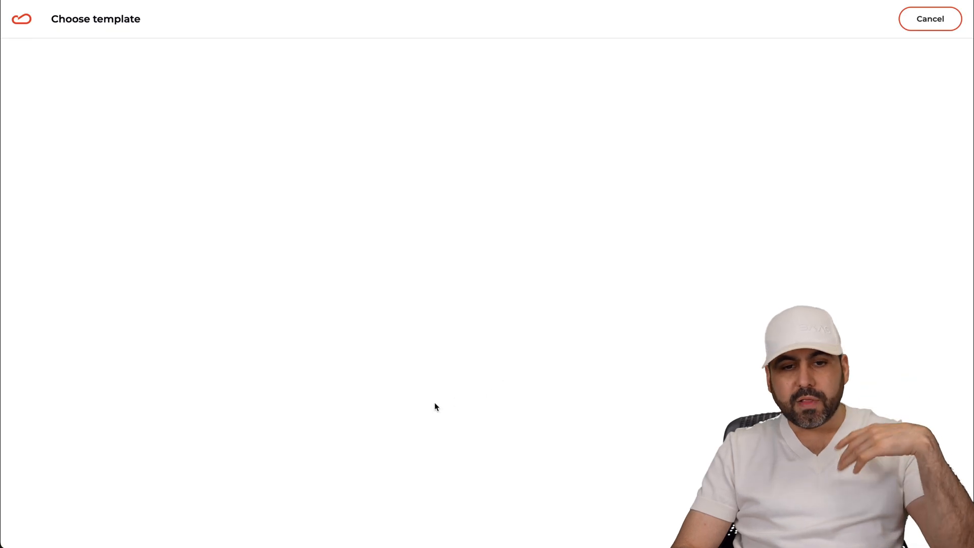
scroll(434, 402, down, 5)
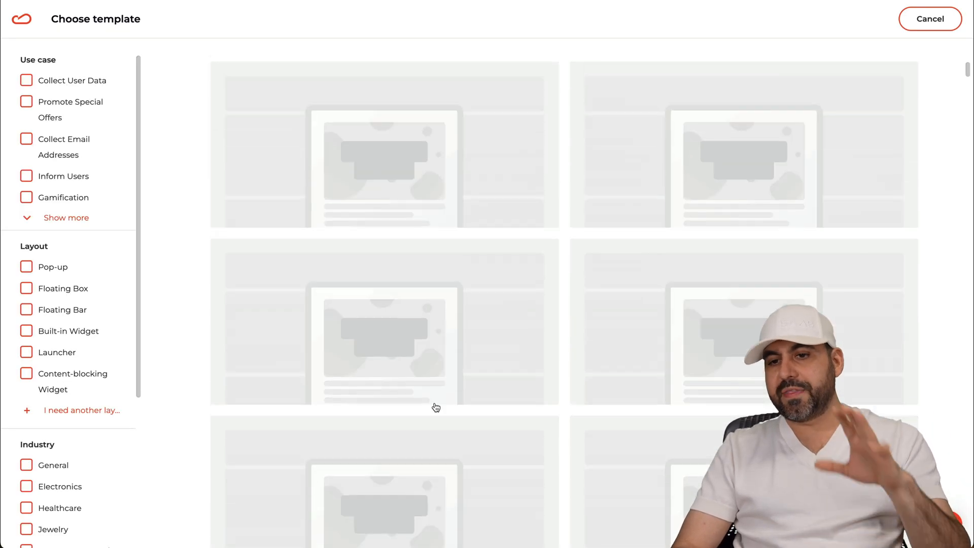
scroll(435, 402, down, 5)
scroll(436, 408, down, 5)
scroll(436, 408, down, 5)
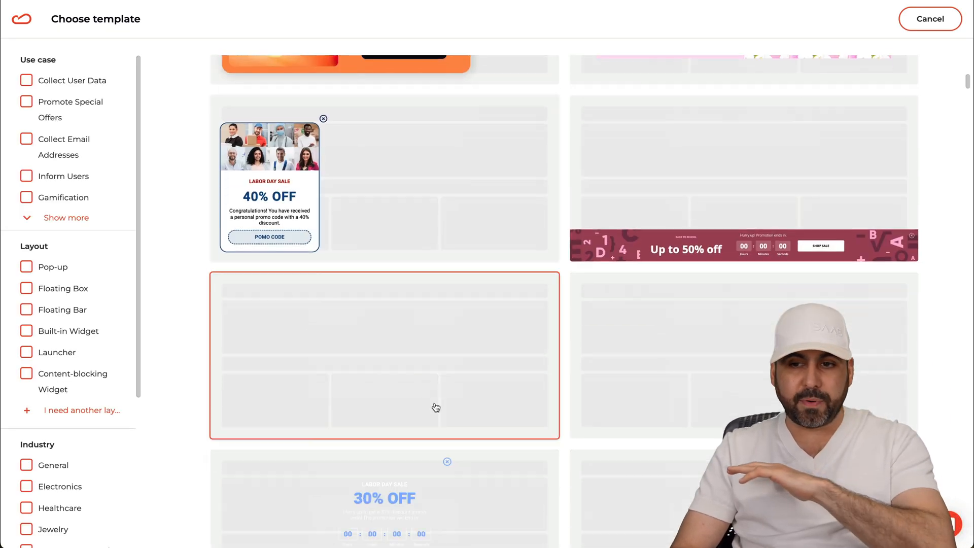
scroll(437, 408, down, 5)
scroll(940, 286, down, 5)
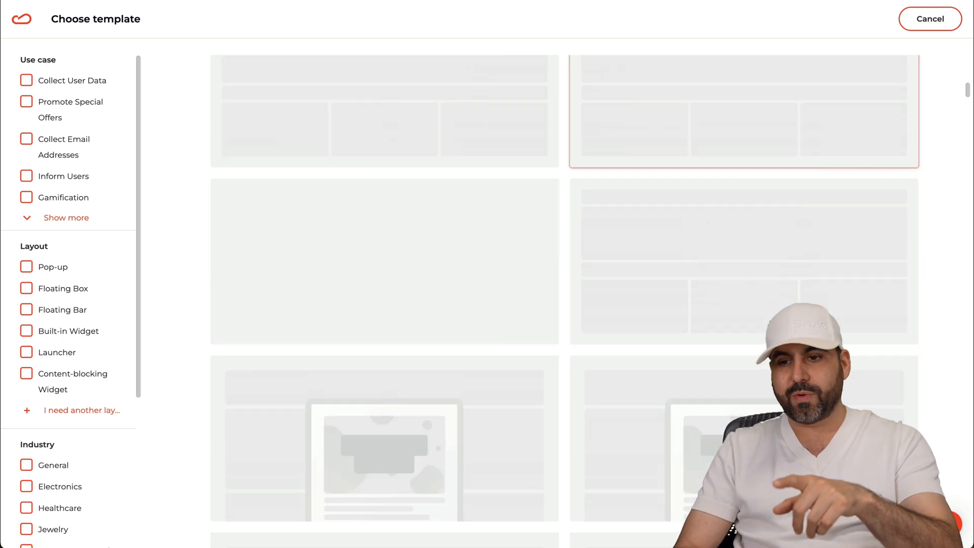
scroll(837, 304, down, 5)
scroll(772, 323, down, 5)
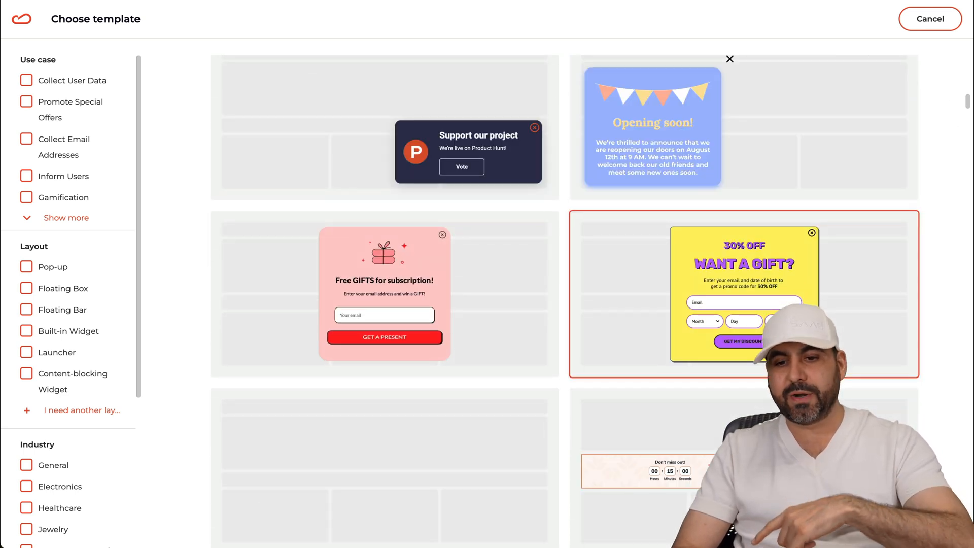
scroll(772, 323, down, 5)
scroll(563, 304, down, 5)
scroll(562, 305, down, 5)
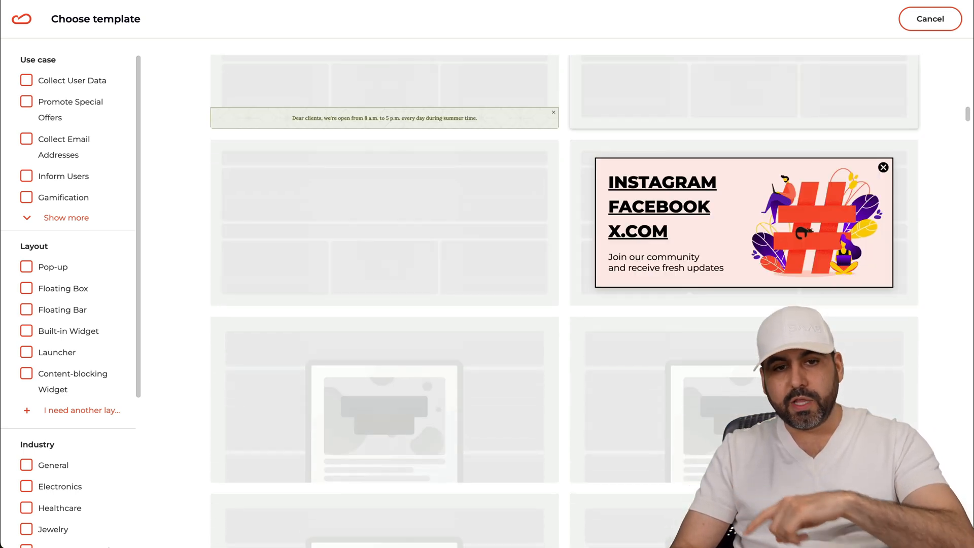
scroll(563, 304, down, 5)
scroll(770, 325, down, 1)
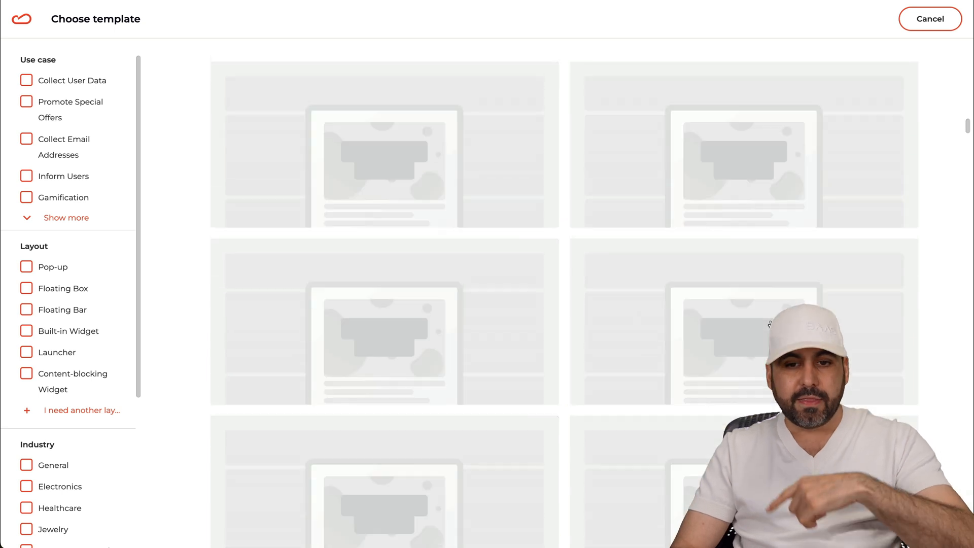
scroll(770, 323, down, 5)
scroll(771, 323, down, 5)
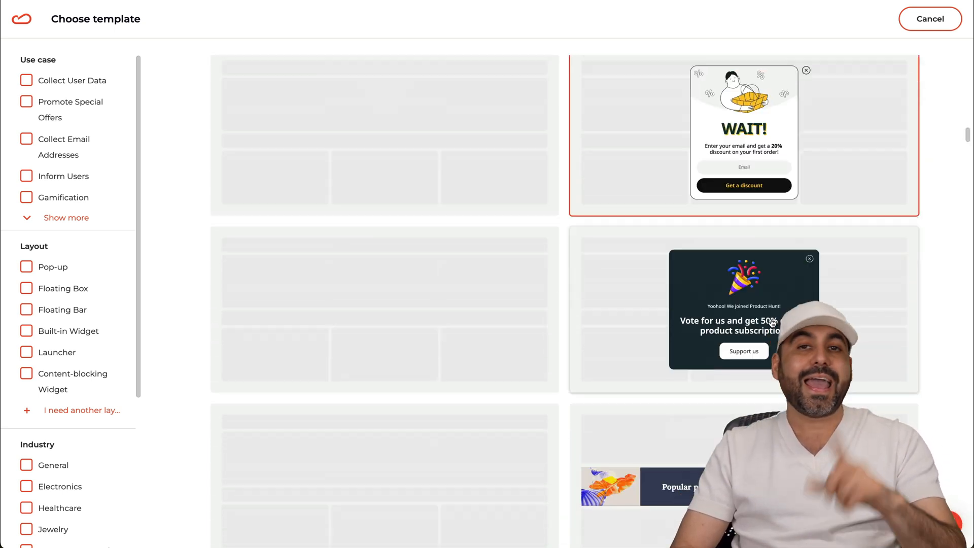
scroll(770, 324, down, 5)
scroll(770, 323, down, 2)
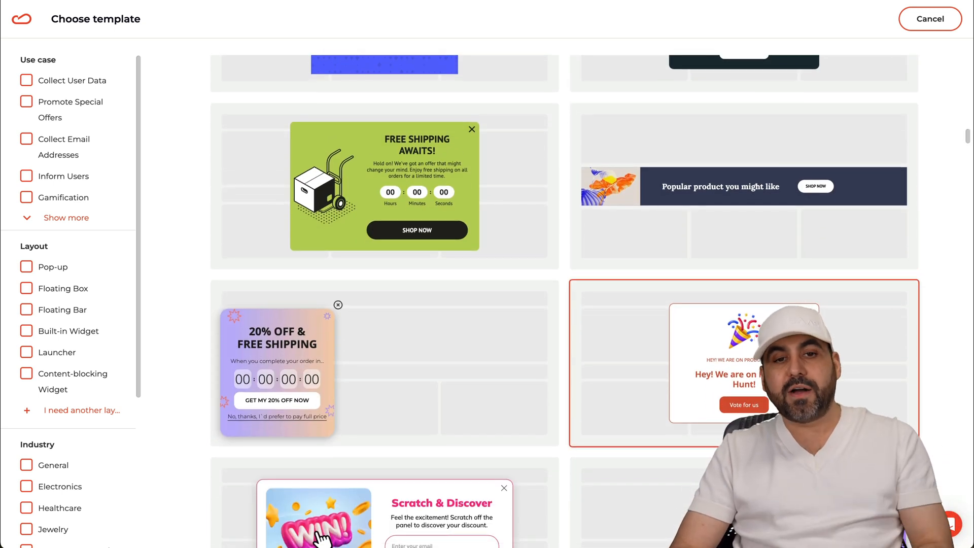